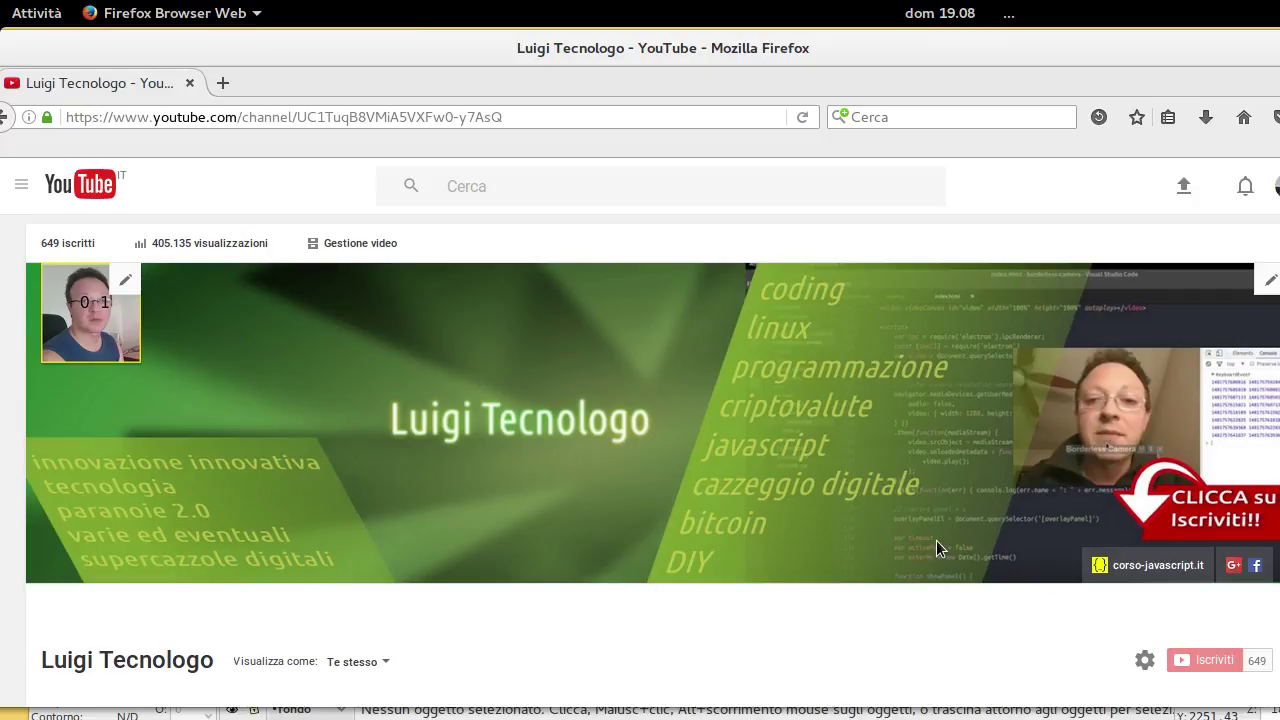
Open the 'Modifica la grafica del canale' upload window, review it, and close it without uploading
{"action": "left_click", "coordinate": [1268, 282]}
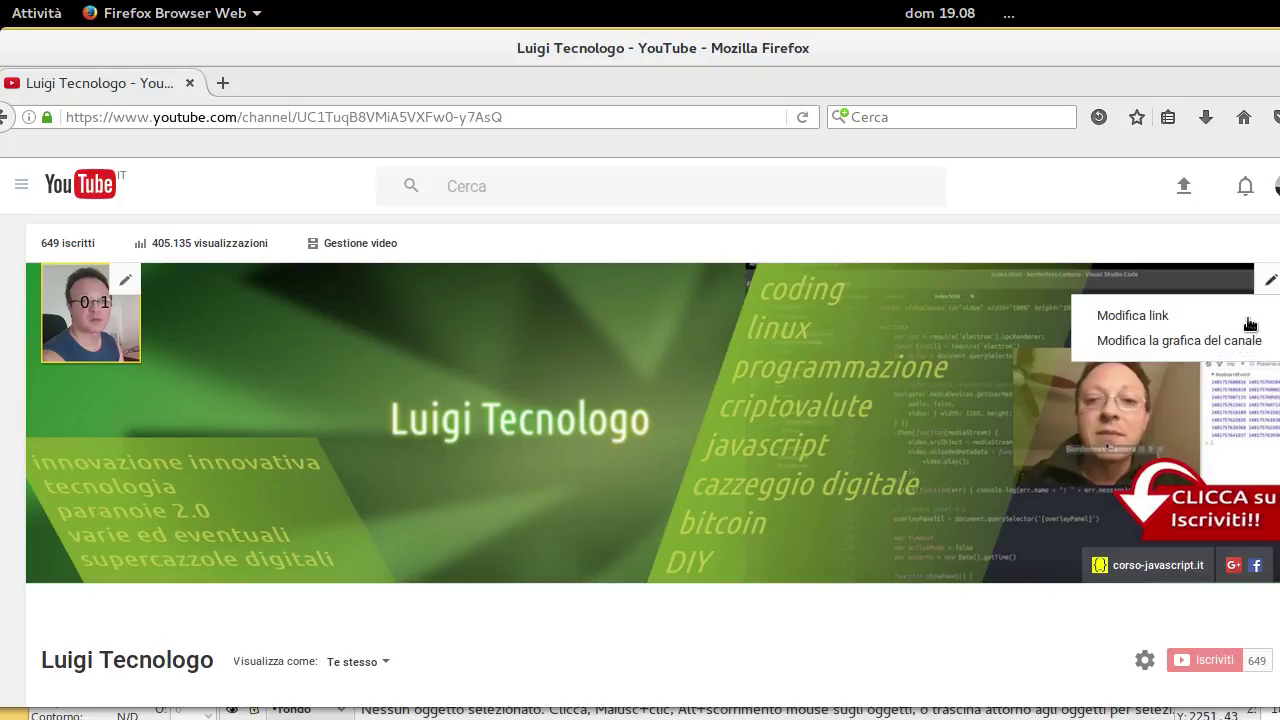
{"action": "left_click", "coordinate": [1180, 342]}
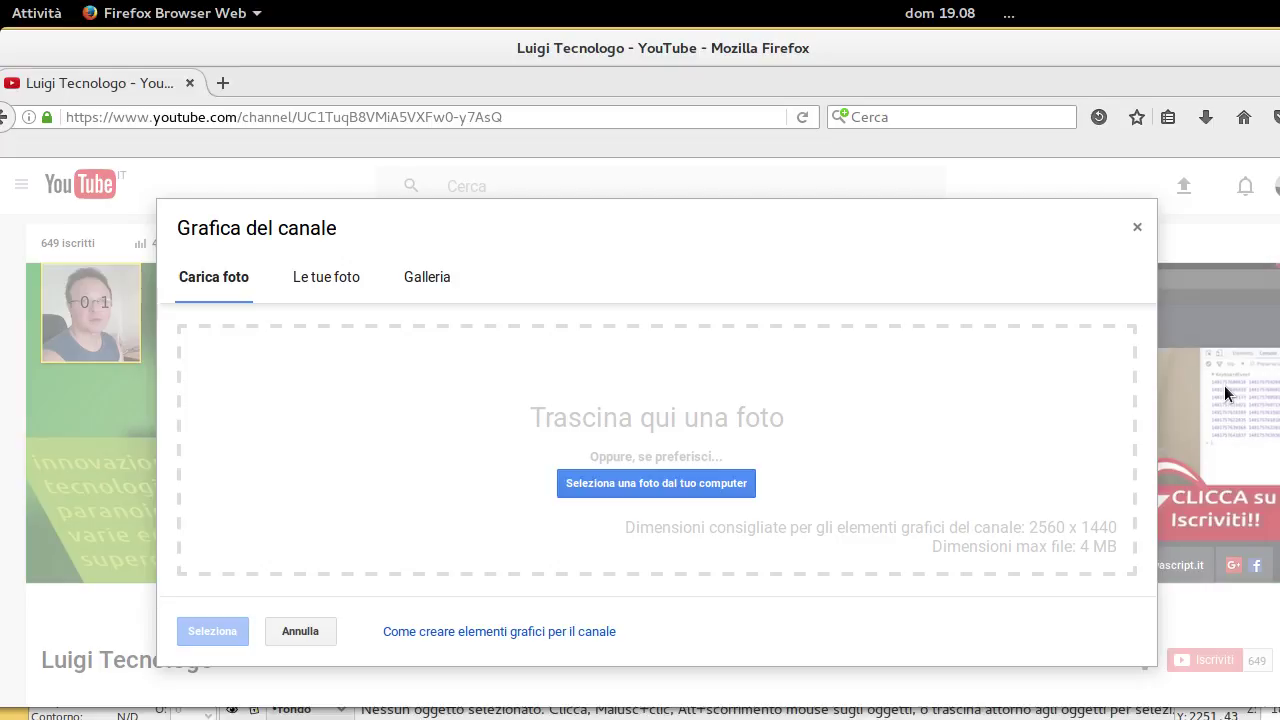
{"action": "left_click", "coordinate": [1136, 228]}
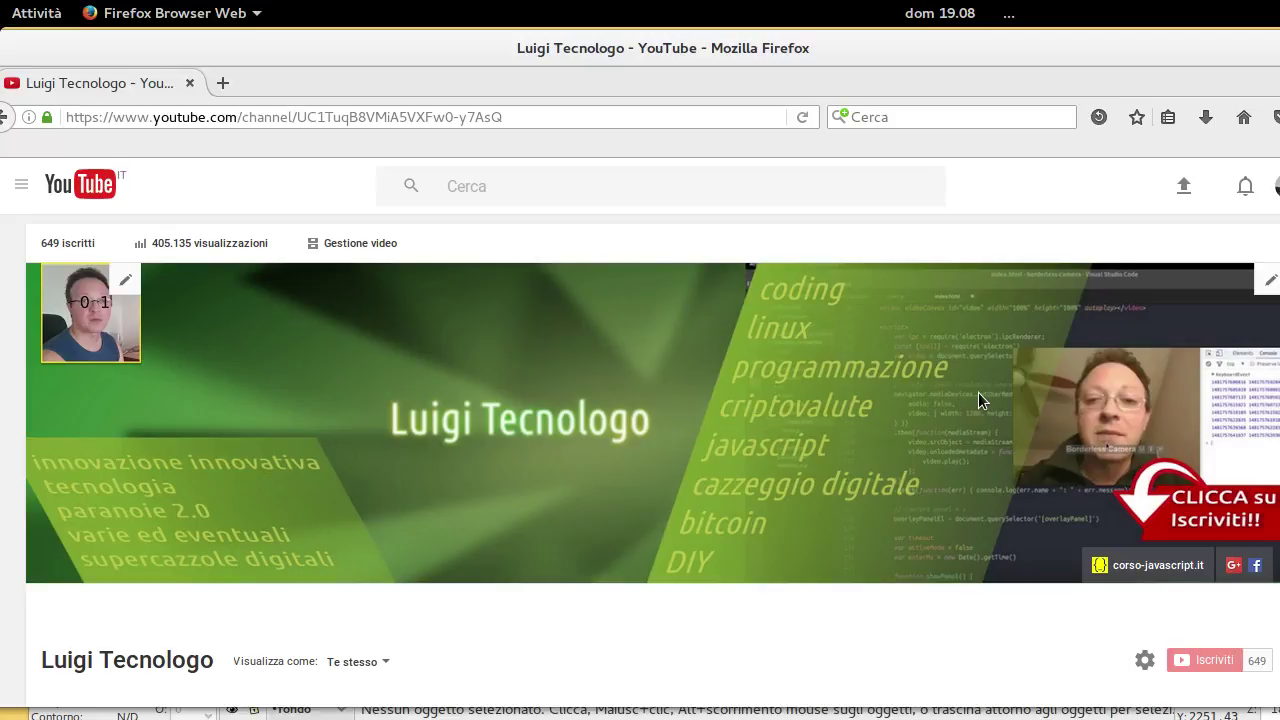
{"action": "mouse_move", "coordinate": [1108, 420]}
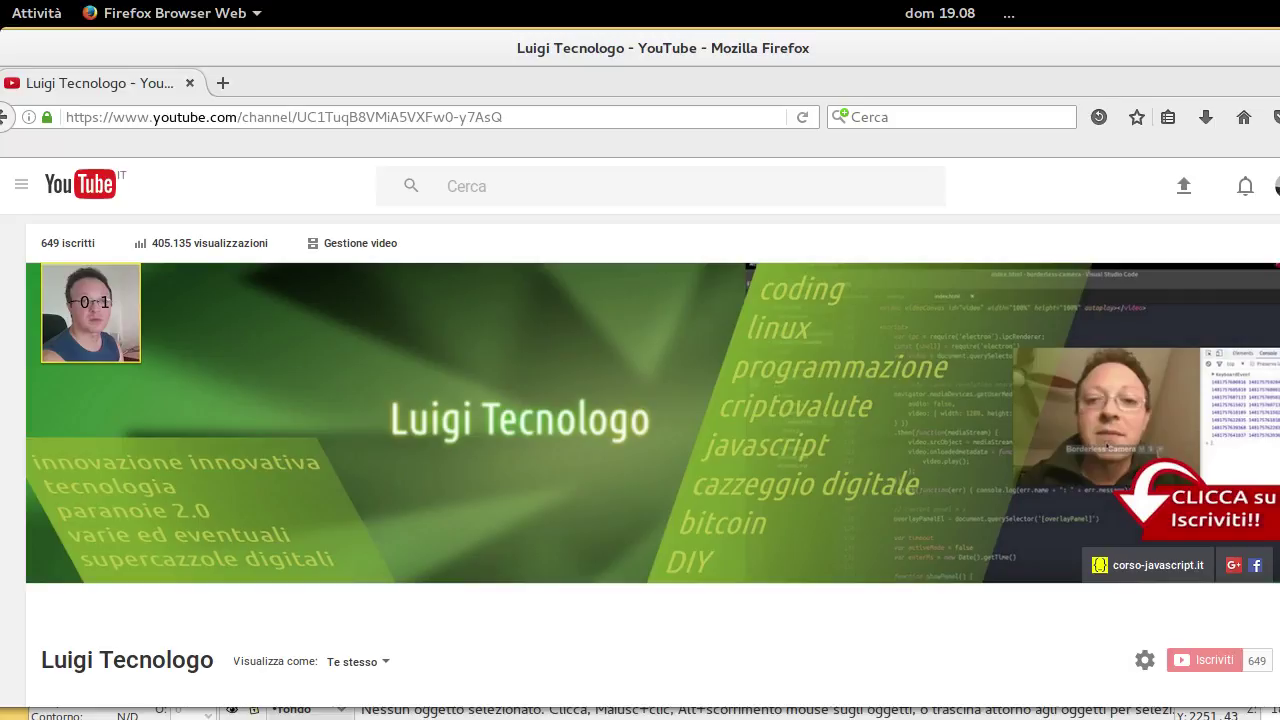
Narrow the Firefox window, then restore it to full width
{"action": "left_click_drag", "start_coordinate": [1279, 432], "coordinate": [1147, 432]}
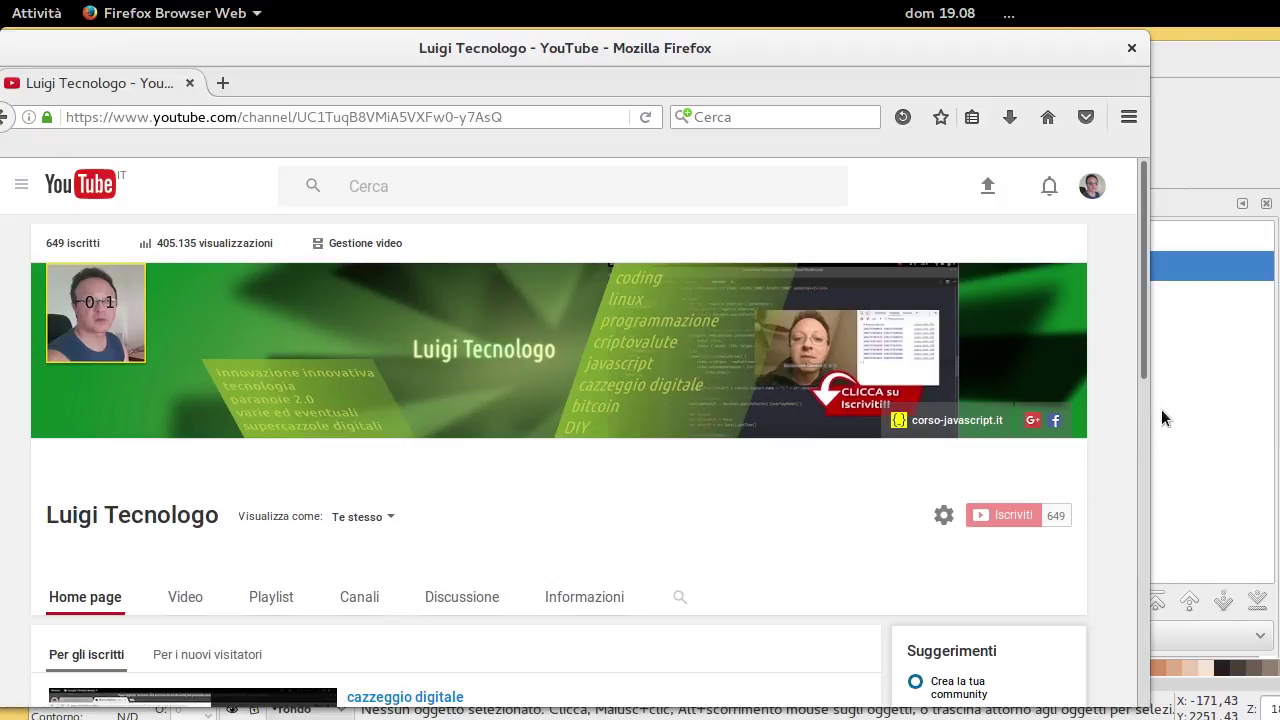
{"action": "left_click_drag", "start_coordinate": [1145, 403], "coordinate": [1279, 403]}
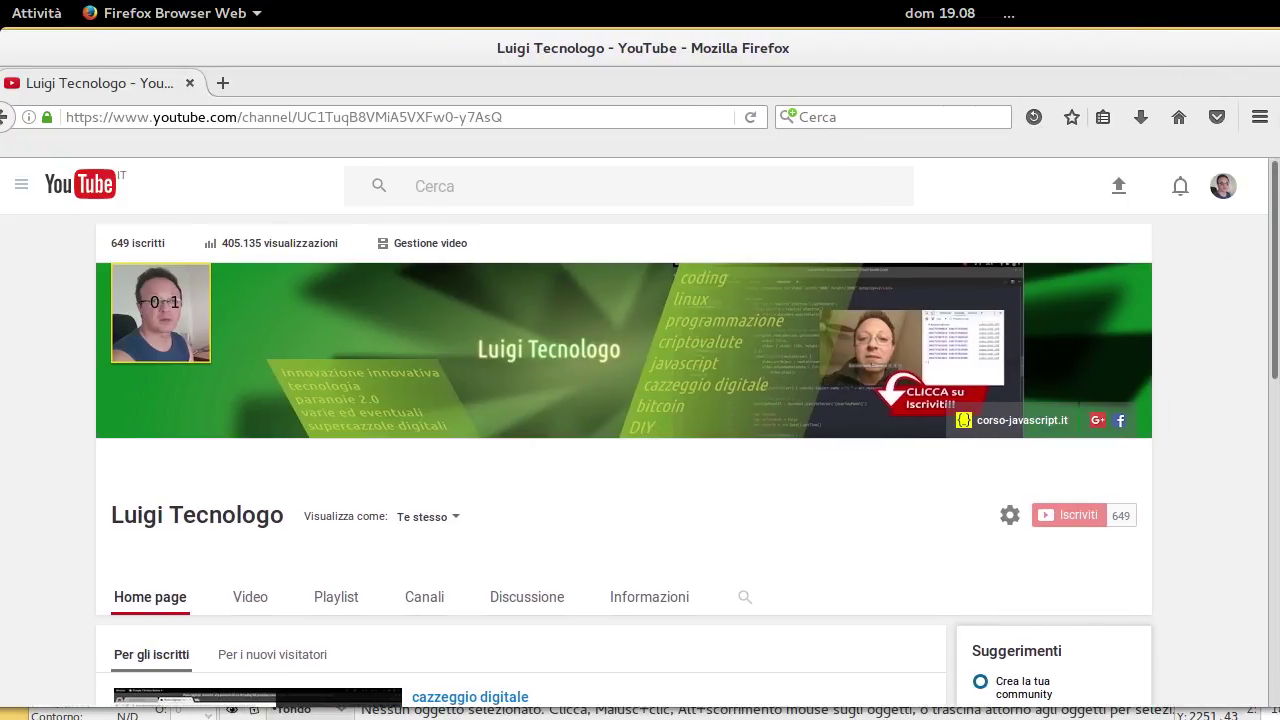
{"action": "mouse_move", "coordinate": [663, 420]}
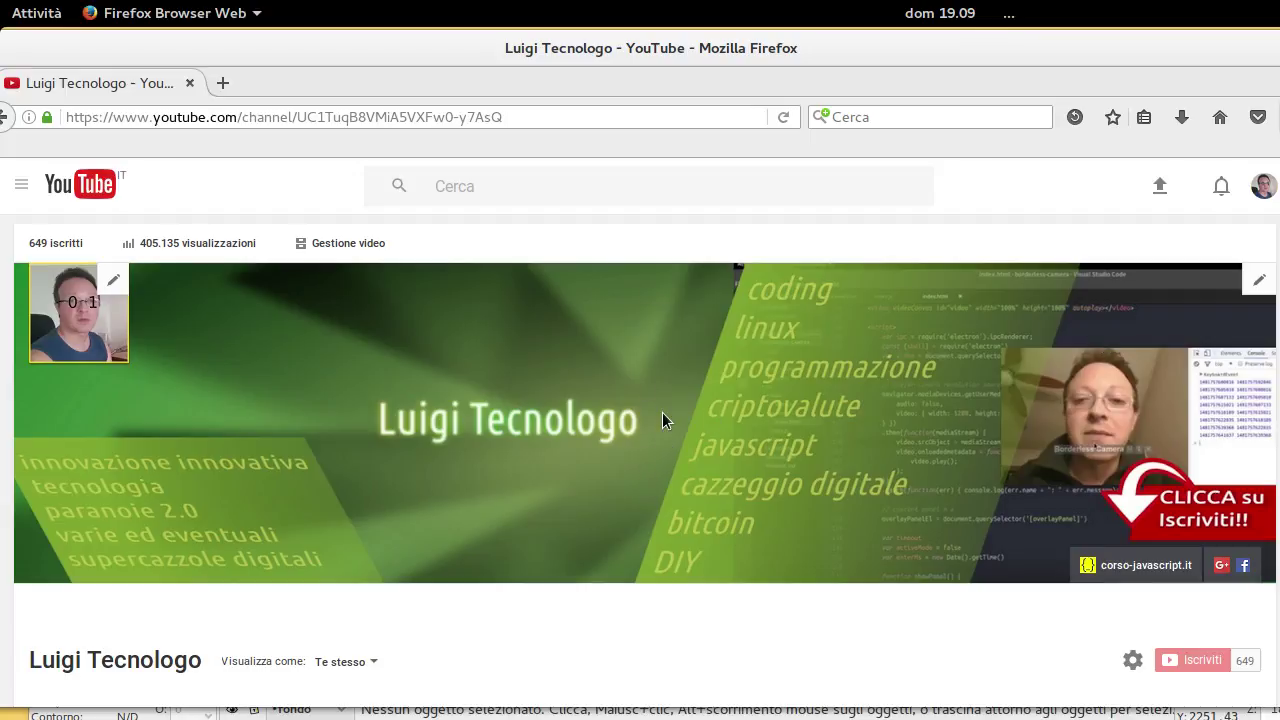
Upload ytl.png as channel art, after previewing ytlarge.png and ytlarge.jpg in the file picker
{"action": "left_click", "coordinate": [1259, 280]}
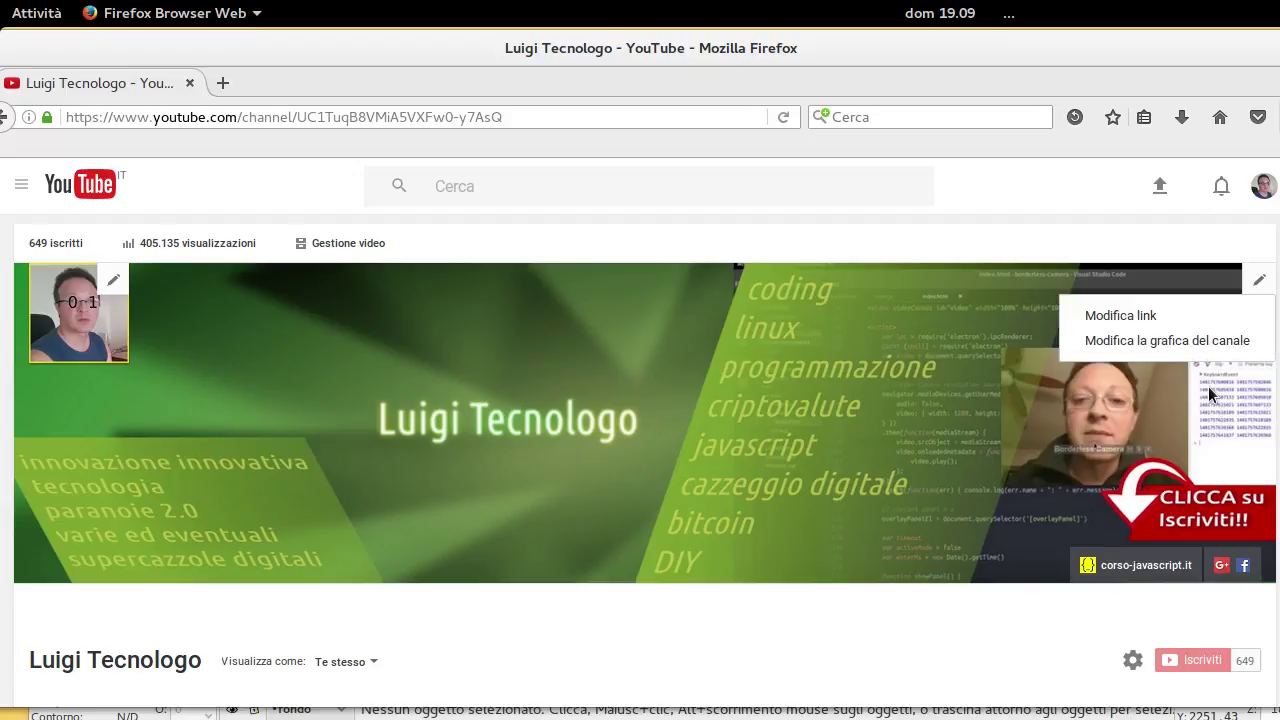
{"action": "left_click", "coordinate": [1163, 340]}
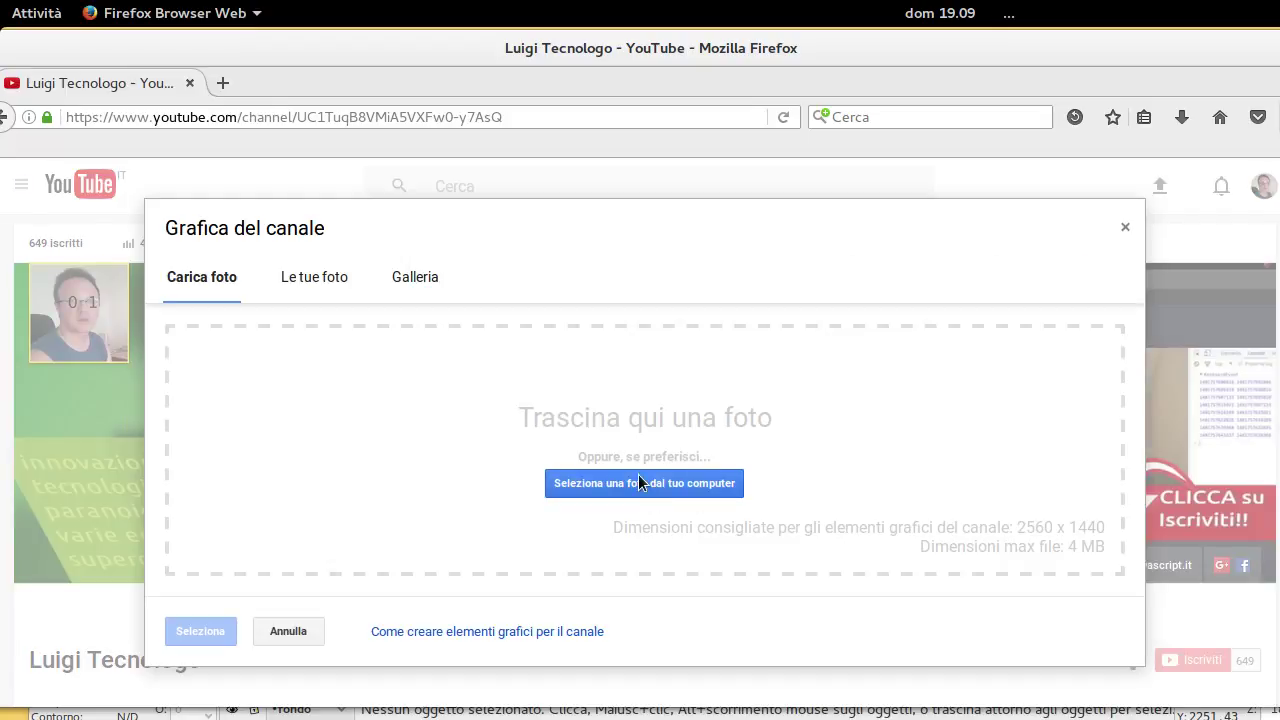
{"action": "left_click", "coordinate": [646, 488]}
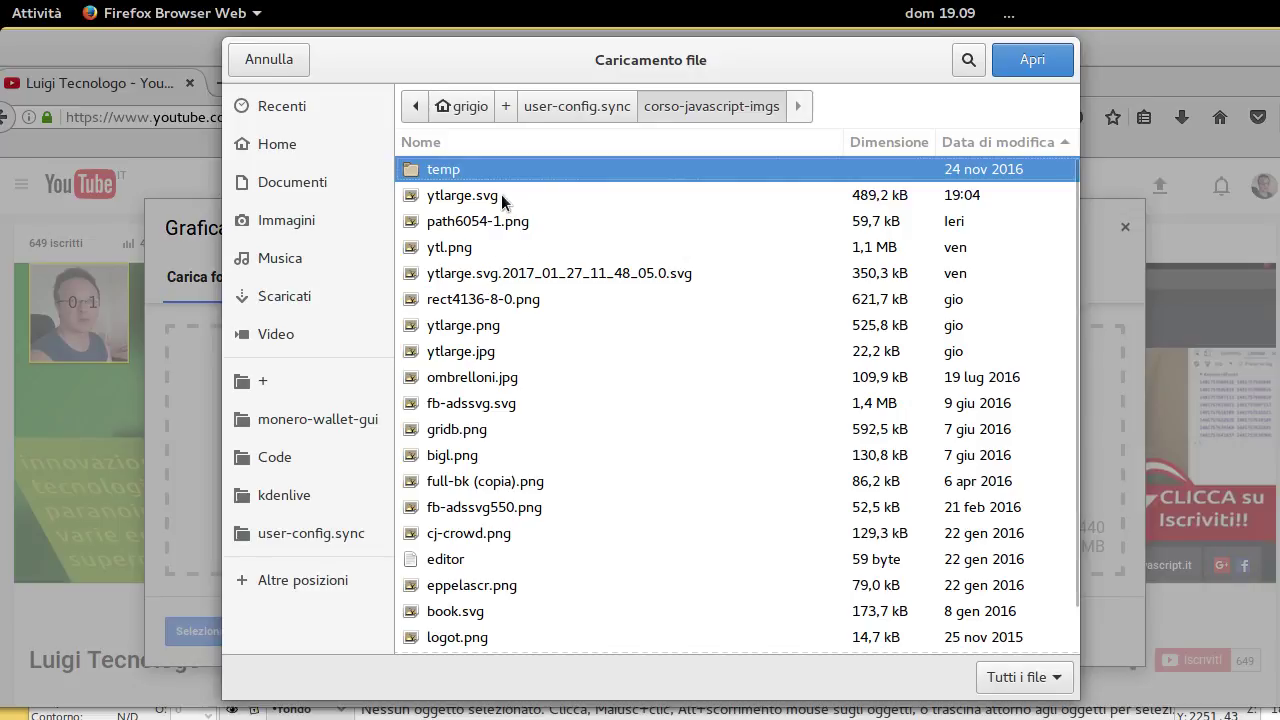
{"action": "left_click", "coordinate": [503, 328]}
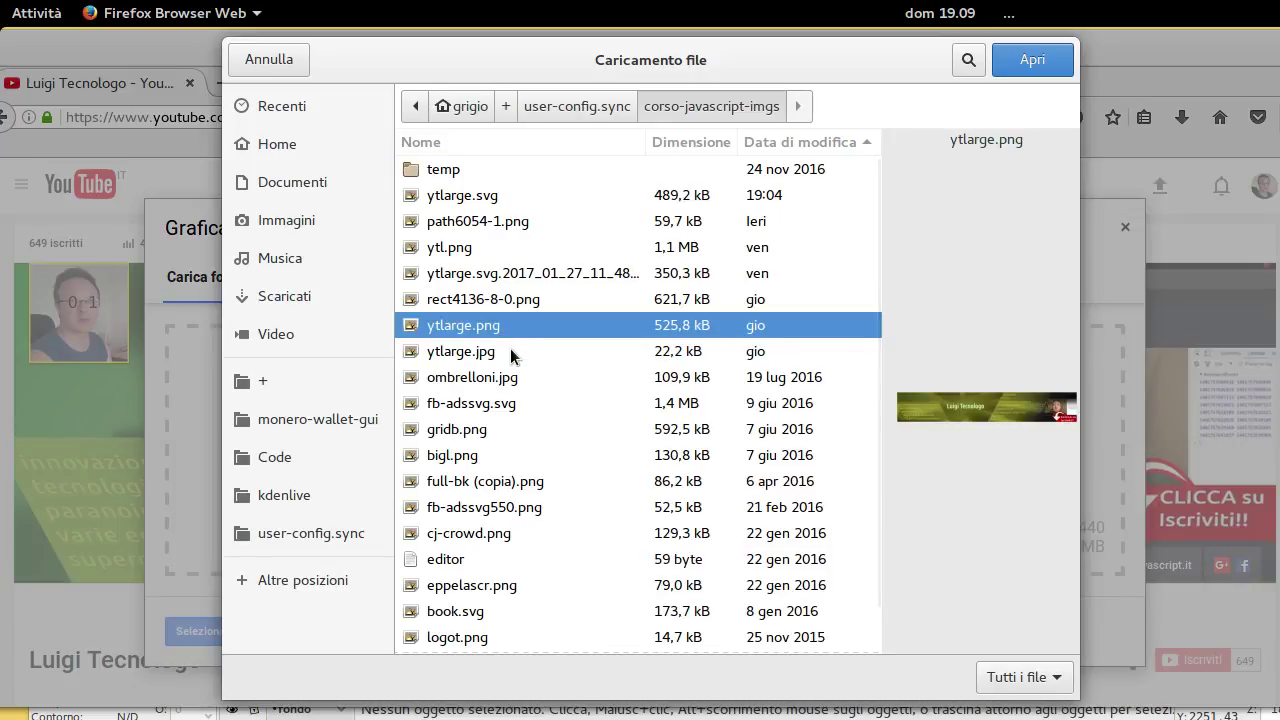
{"action": "left_click", "coordinate": [513, 352]}
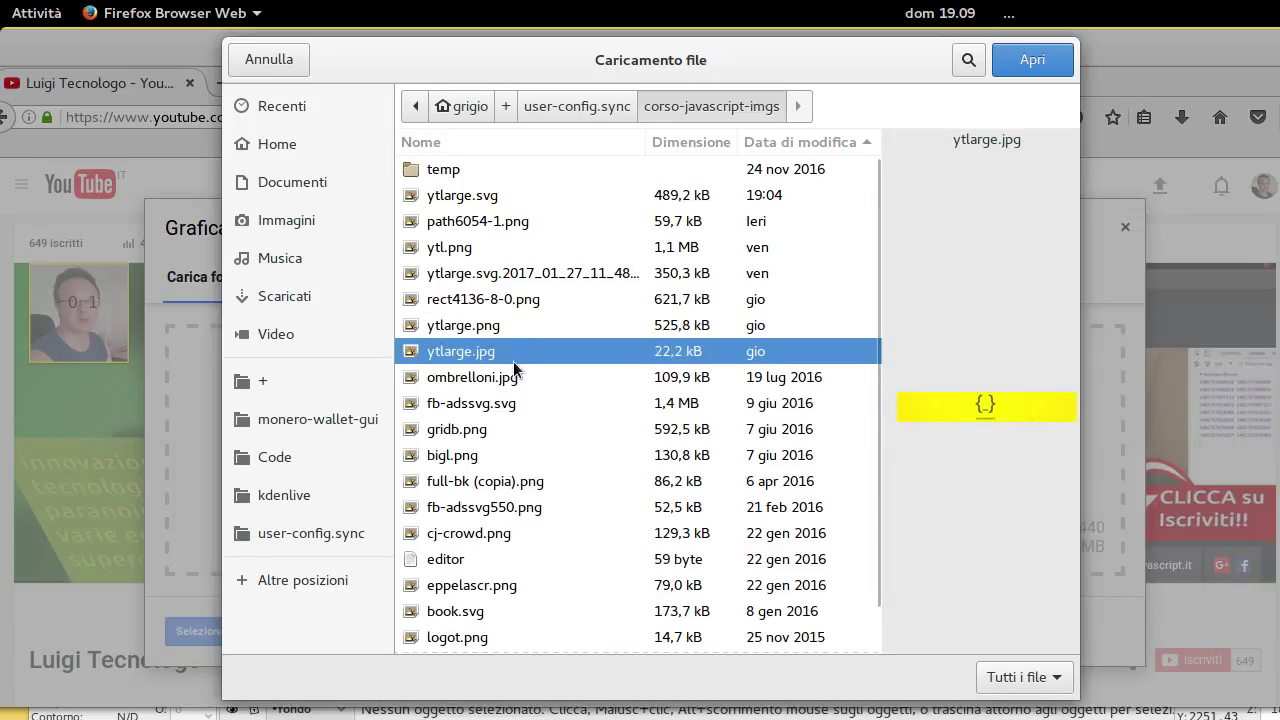
{"action": "left_click", "coordinate": [499, 250]}
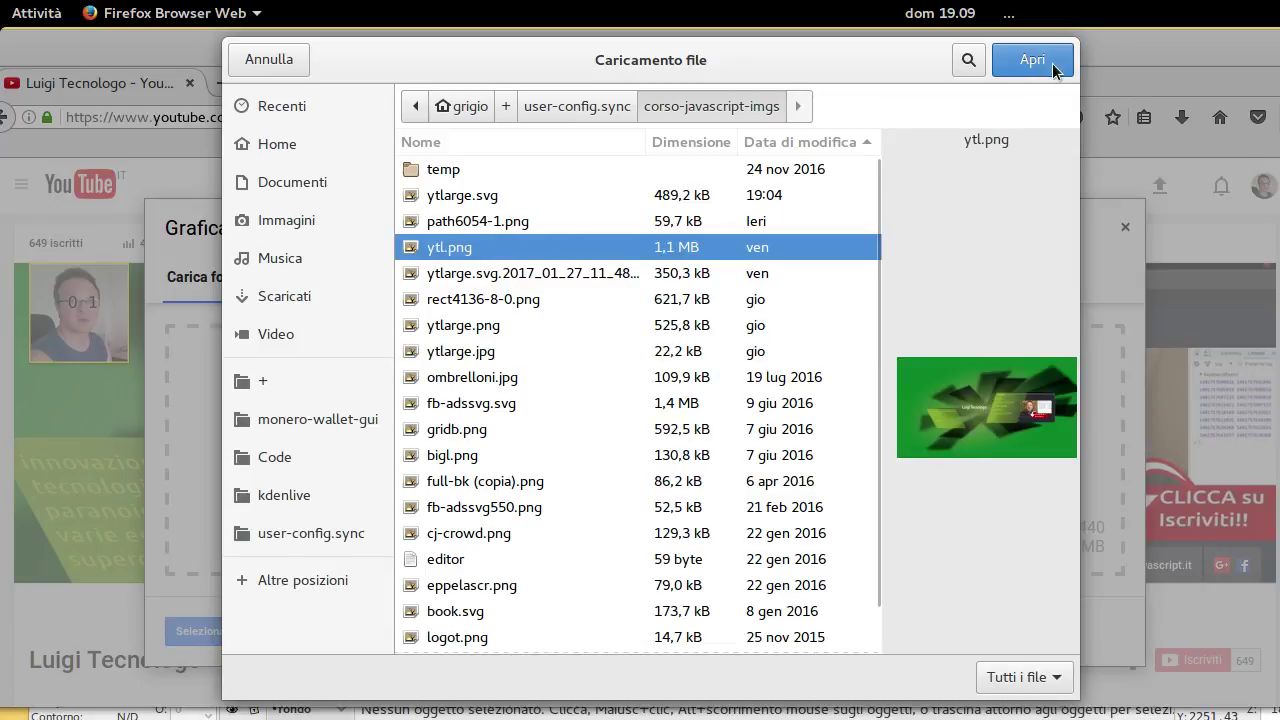
{"action": "left_click", "coordinate": [1050, 62]}
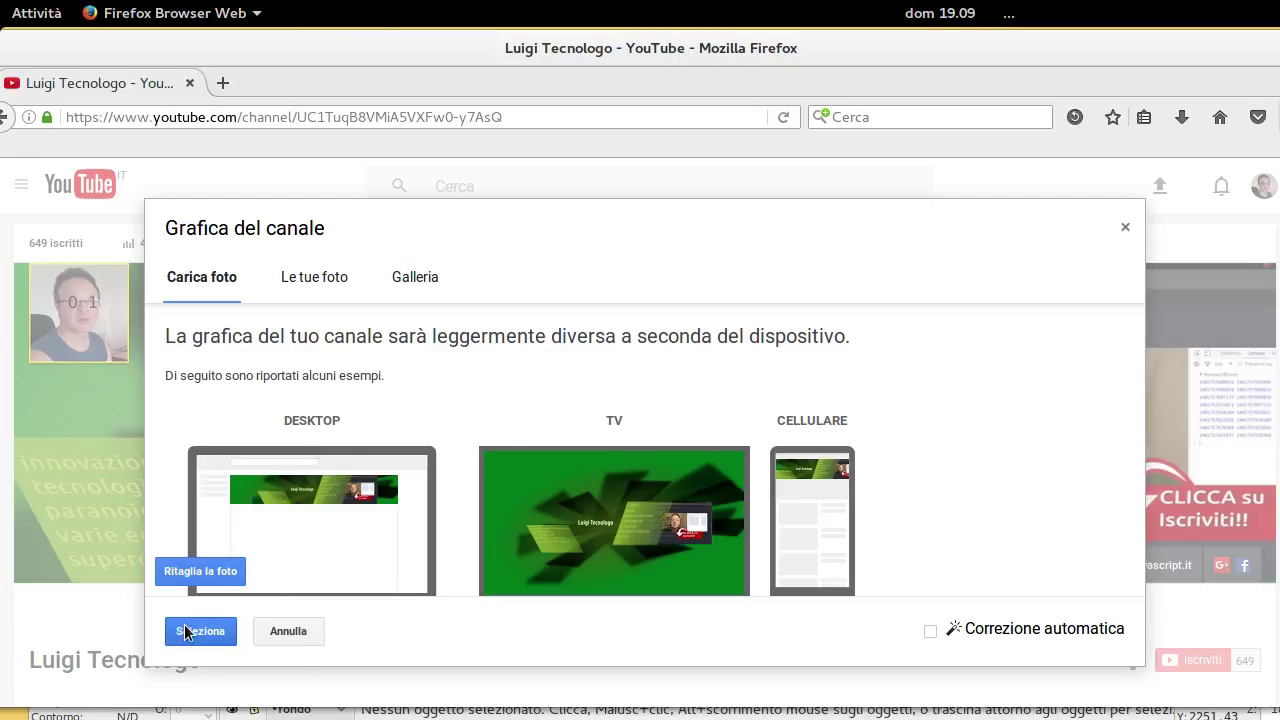
Shrink and shift the crop box on the uploaded ytl.png, then close the channel art window
{"action": "left_click", "coordinate": [229, 581]}
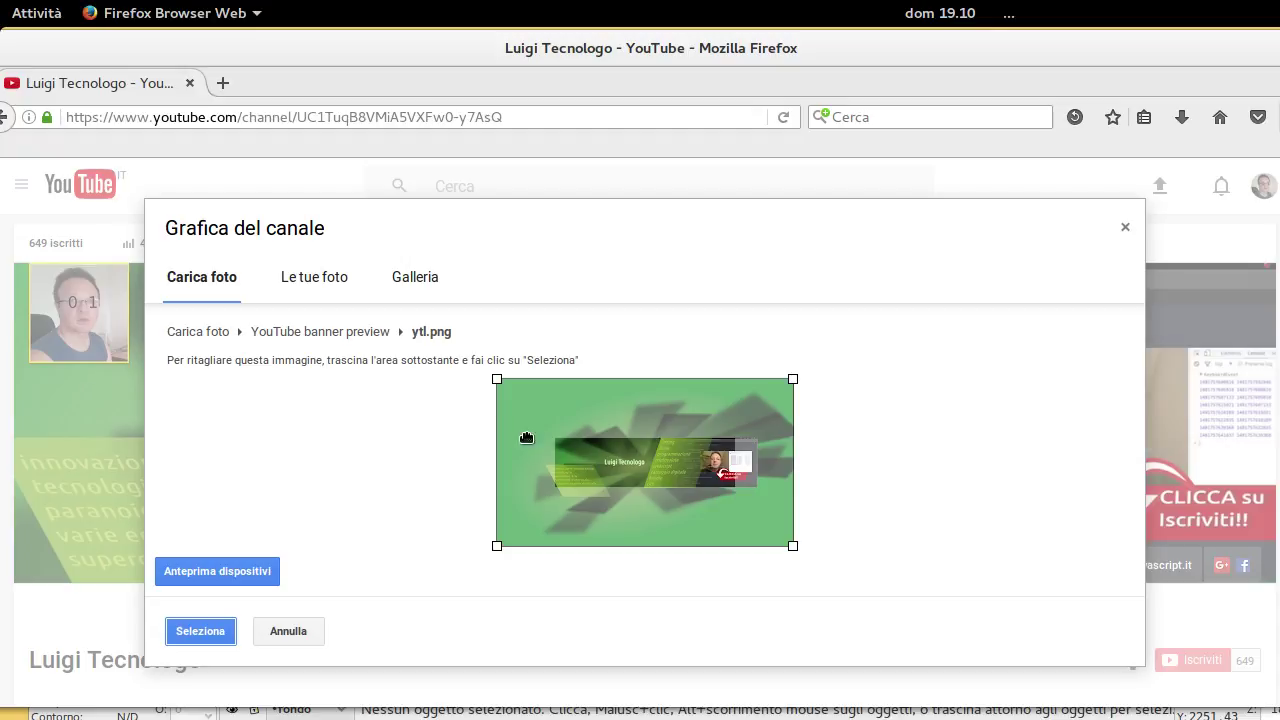
{"action": "left_click_drag", "start_coordinate": [497, 379], "coordinate": [555, 412]}
{"action": "mouse_move", "coordinate": [663, 472]}
{"action": "left_mouse_down"}
{"action": "mouse_move", "coordinate": [651, 423]}
{"action": "mouse_move", "coordinate": [676, 470]}
{"action": "left_mouse_up"}
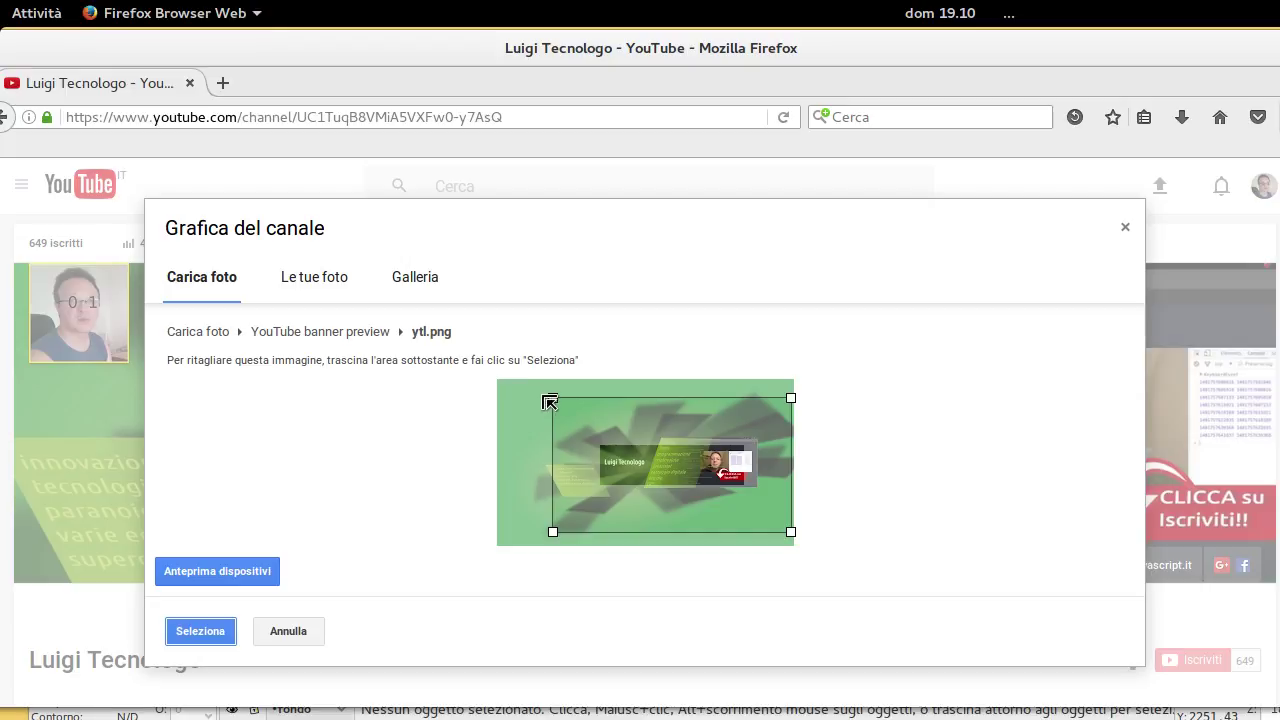
{"action": "left_click", "coordinate": [300, 628]}
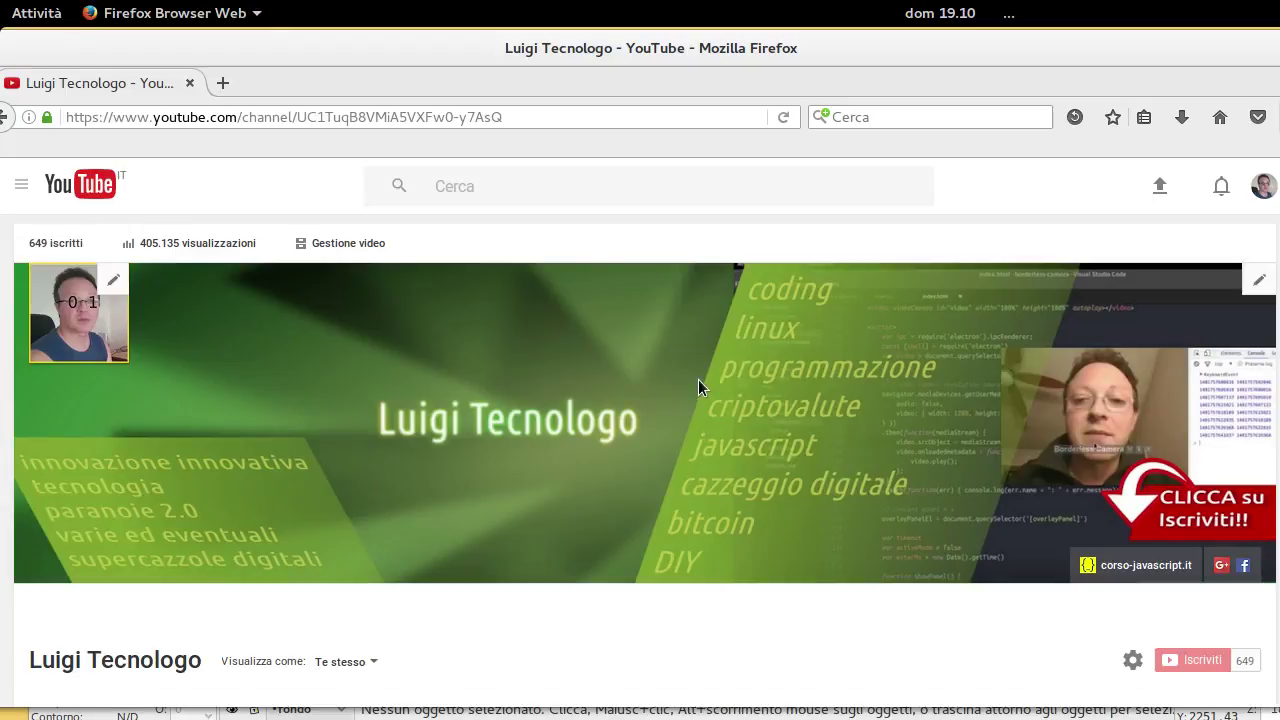
Switch to ytlarge.svg in Inkscape and zoom in and out to inspect the banner
{"action": "key", "text": "alt+Tab"}
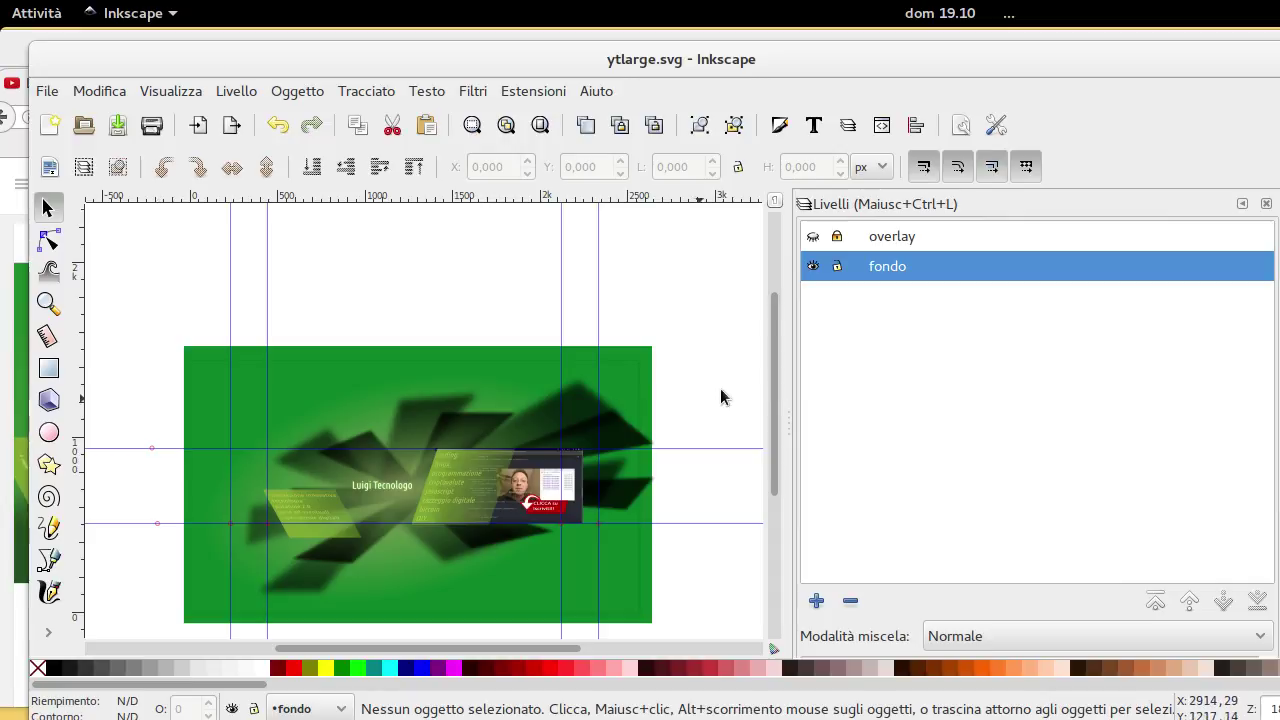
{"action": "left_click_drag", "start_coordinate": [775, 351], "coordinate": [778, 392]}
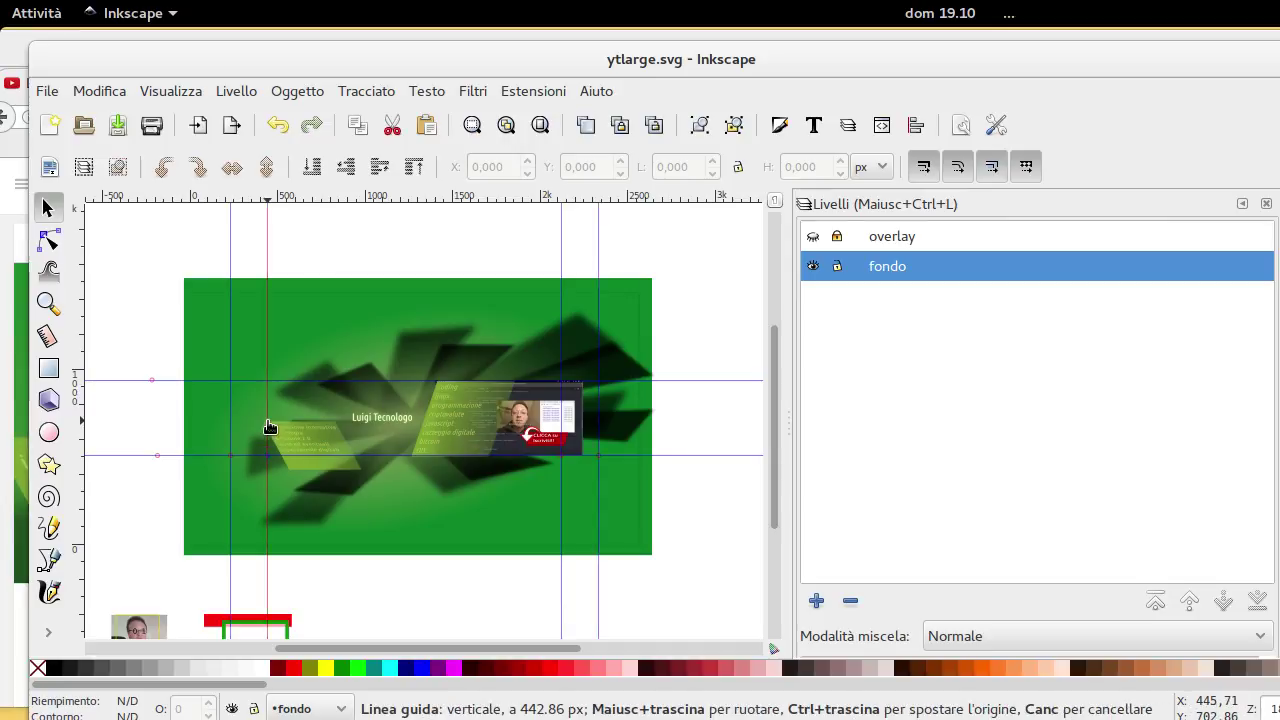
{"action": "scroll", "coordinate": [425, 430], "scroll_direction": "up", "scroll_amount": 1}
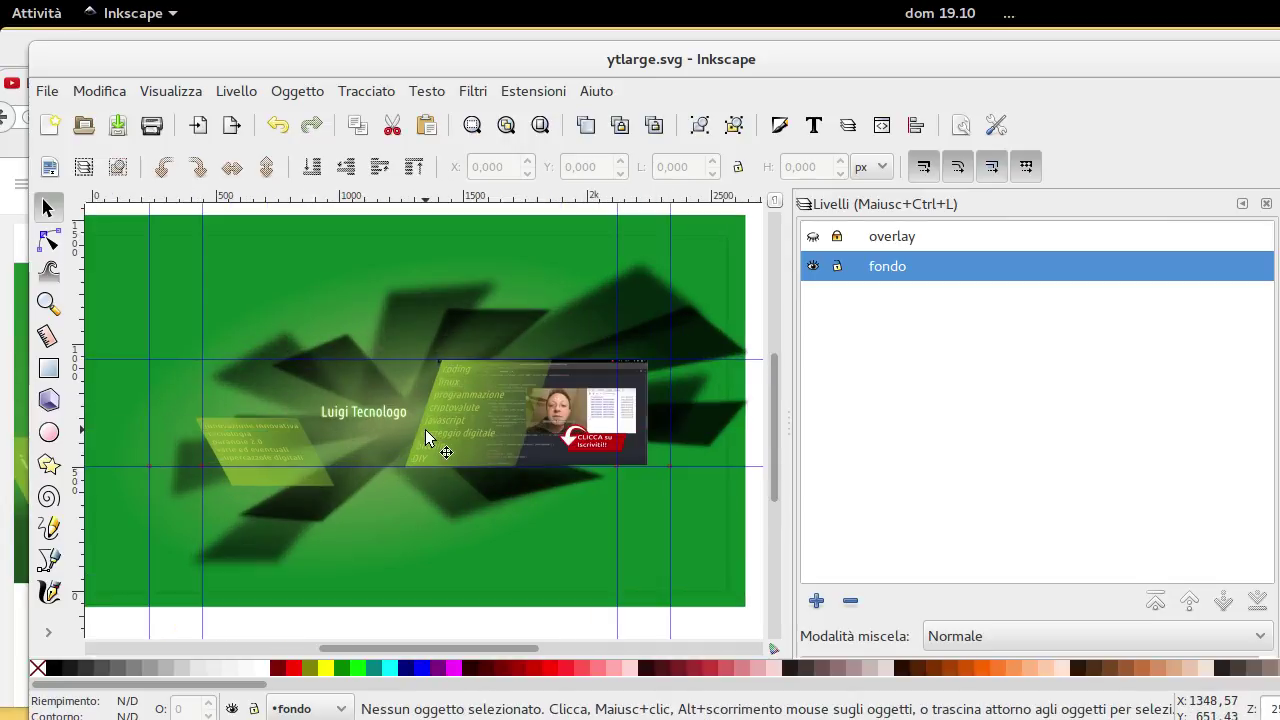
{"action": "scroll", "coordinate": [425, 430], "scroll_direction": "up", "scroll_amount": 1}
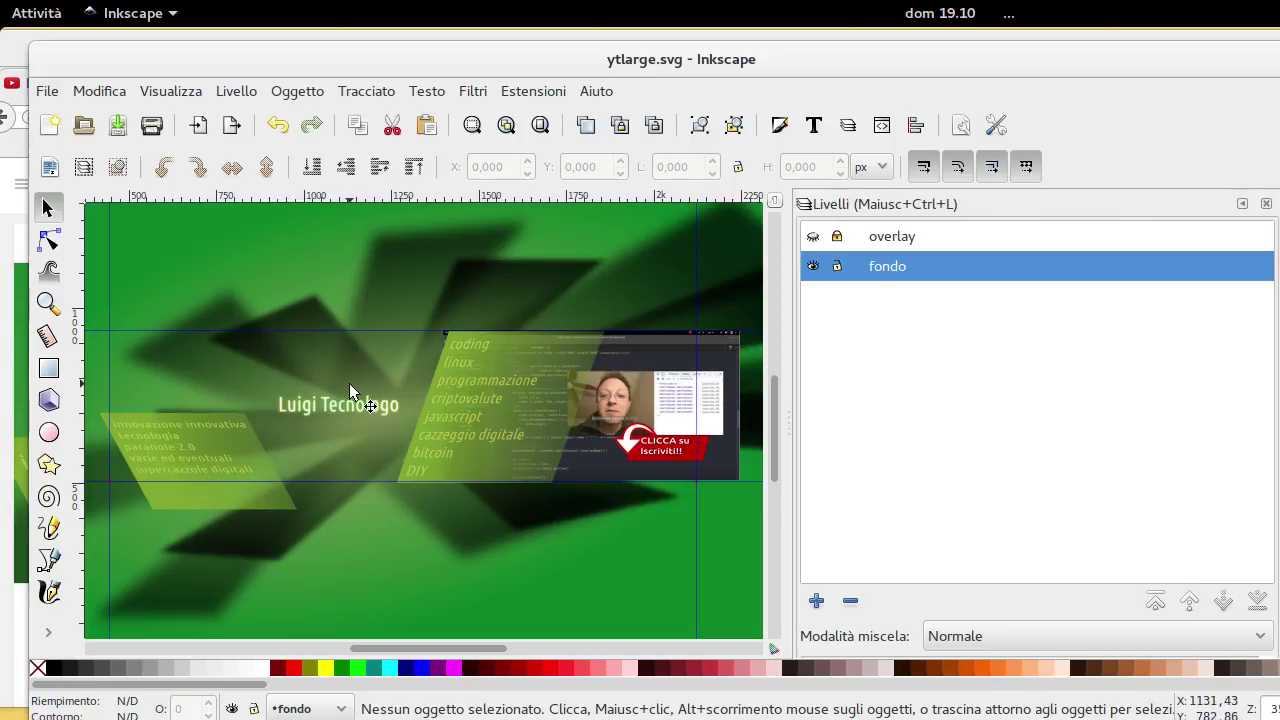
{"action": "scroll", "coordinate": [350, 392], "scroll_direction": "down", "scroll_amount": 1, "text": "ctrl"}
{"action": "scroll", "coordinate": [350, 392], "scroll_direction": "down", "scroll_amount": 1, "text": "ctrl"}
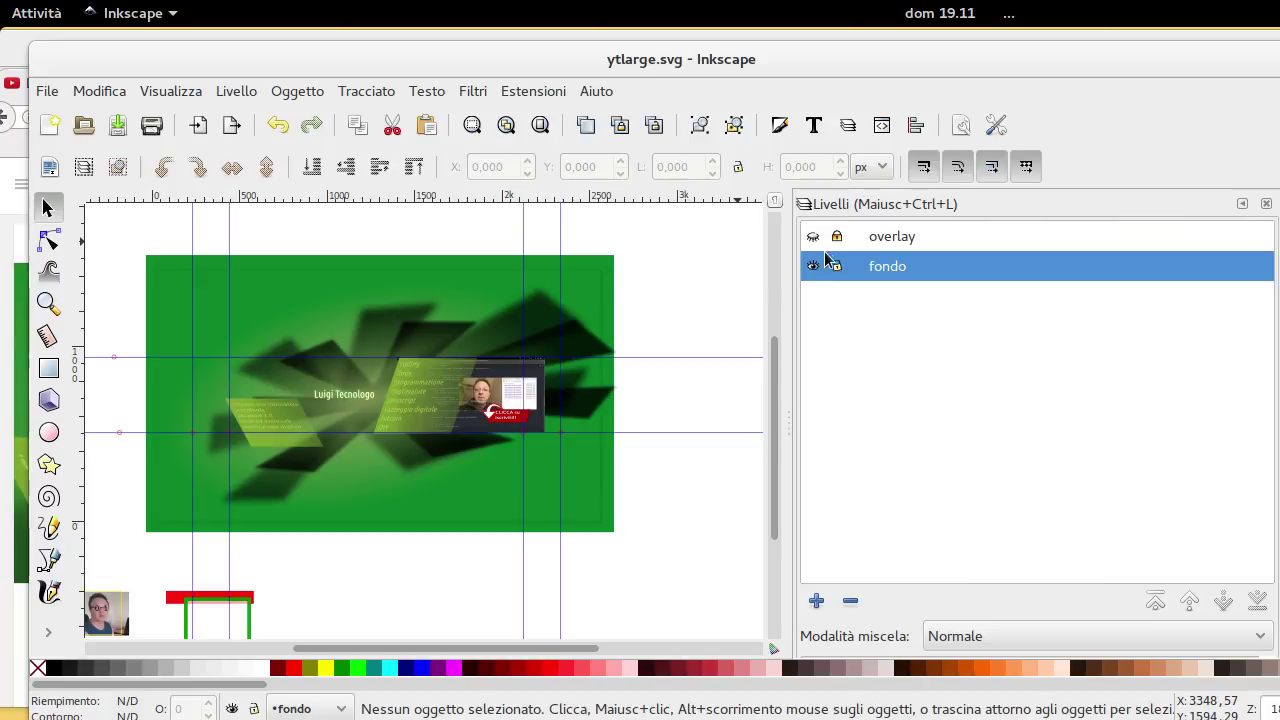
Briefly show the overlay layer's yellow band, hide it again, and zoom in on the title
{"action": "left_click", "coordinate": [812, 238]}
{"action": "left_click", "coordinate": [813, 237]}
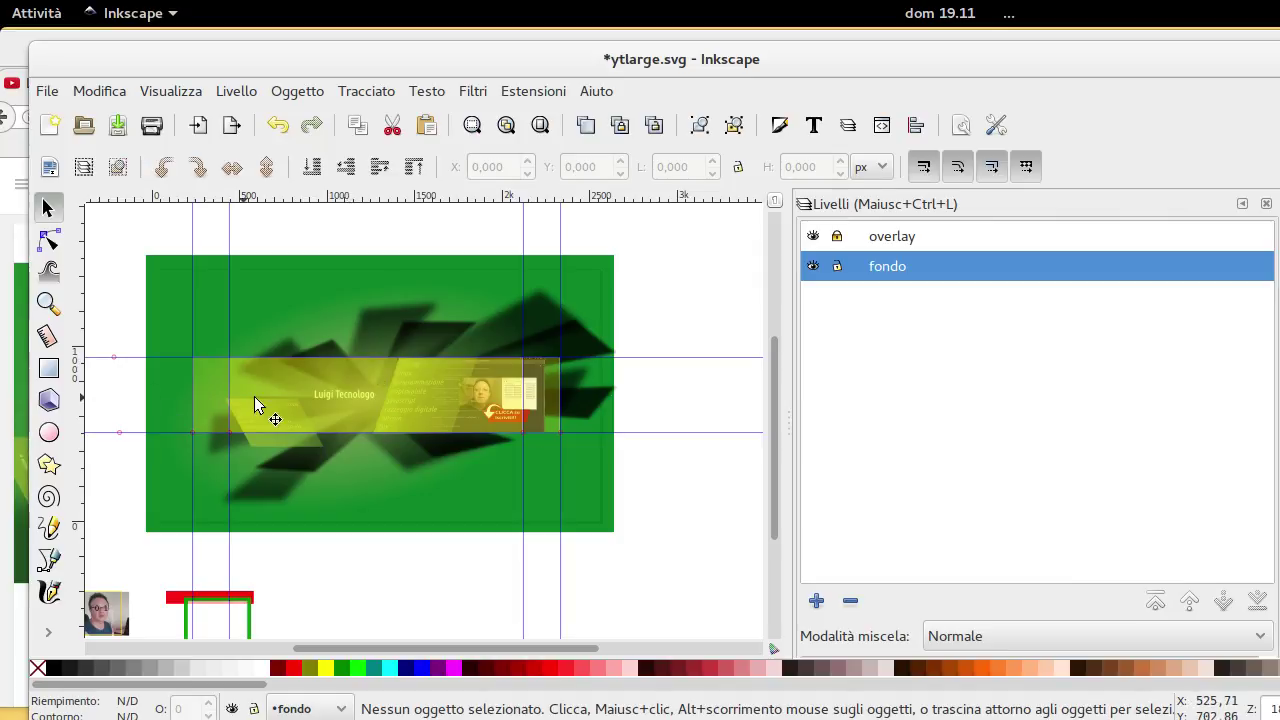
{"action": "left_click", "coordinate": [812, 238]}
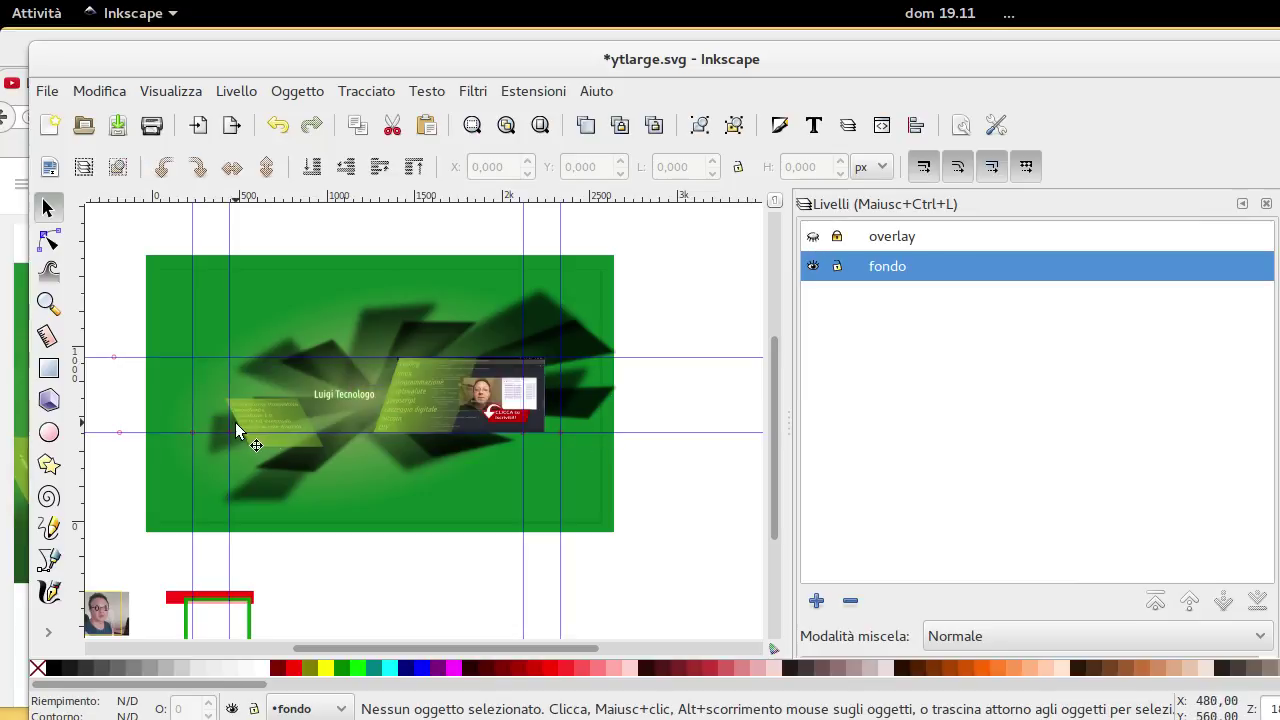
{"action": "scroll", "coordinate": [298, 419], "scroll_direction": "up", "scroll_amount": 2}
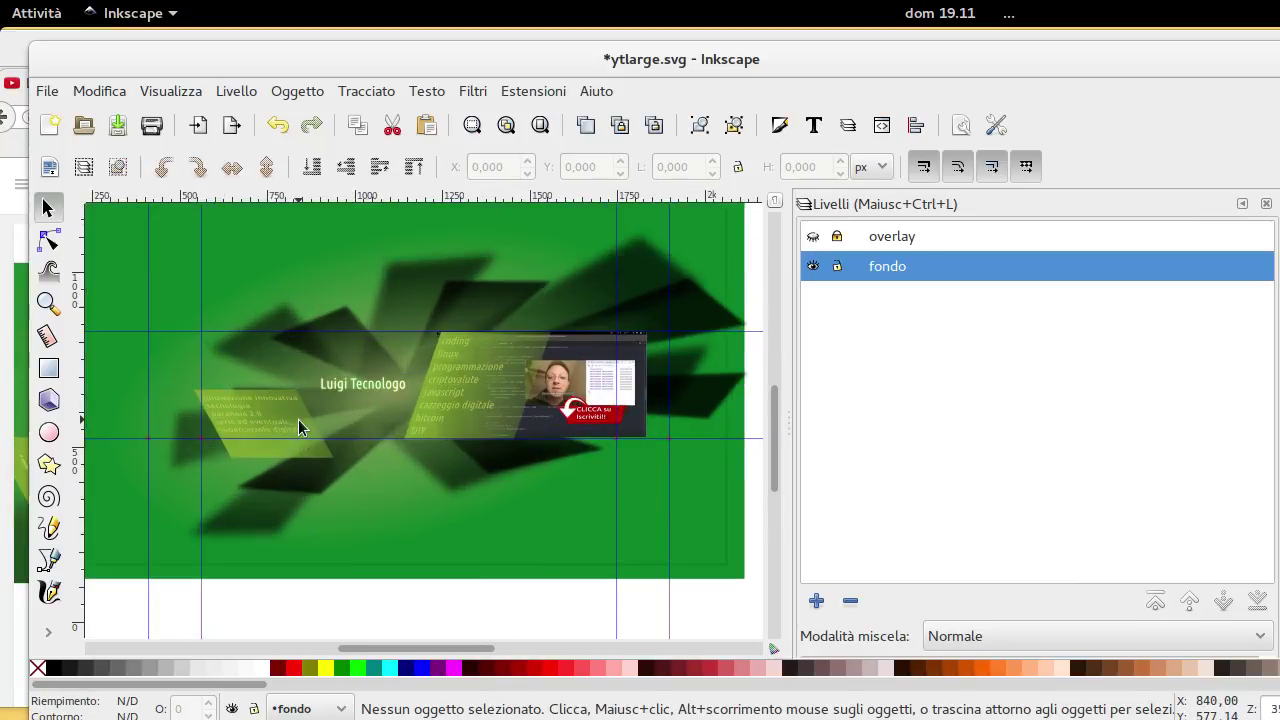
{"action": "scroll", "coordinate": [298, 419], "scroll_direction": "up", "scroll_amount": 1}
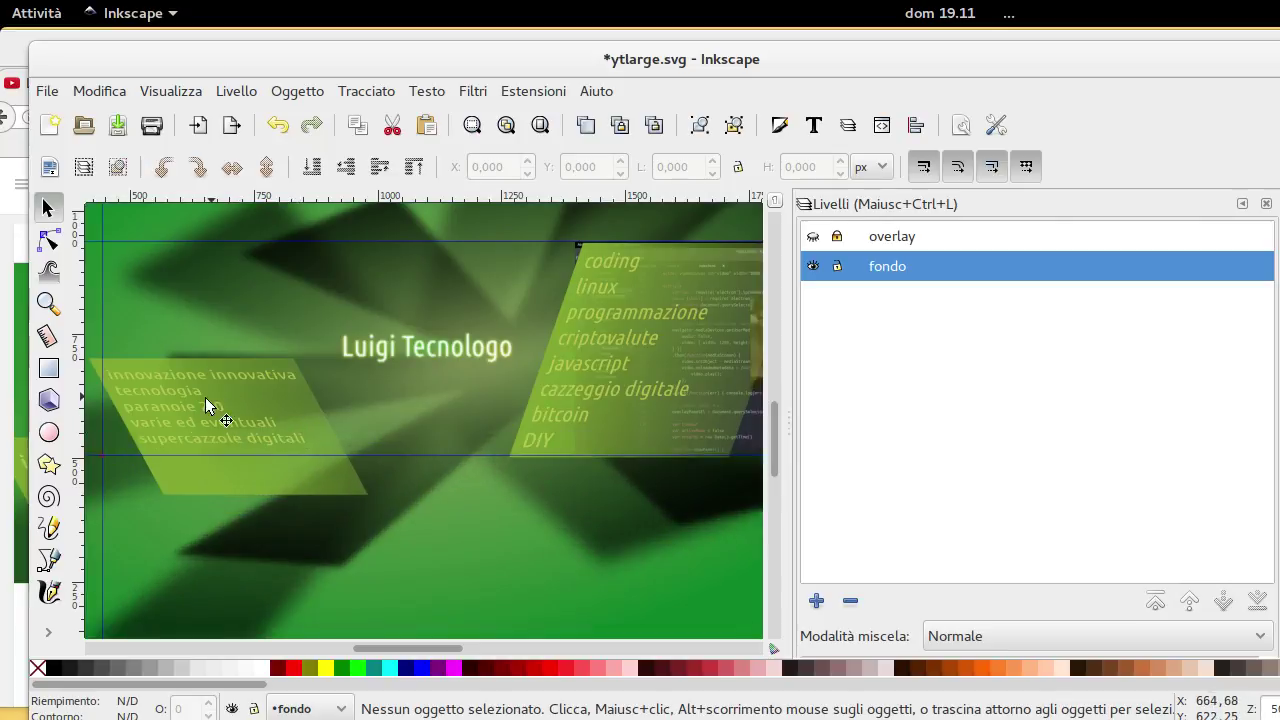
Inspect the left tagline text block and the large background shape, then deselect
{"action": "left_click", "coordinate": [189, 401]}
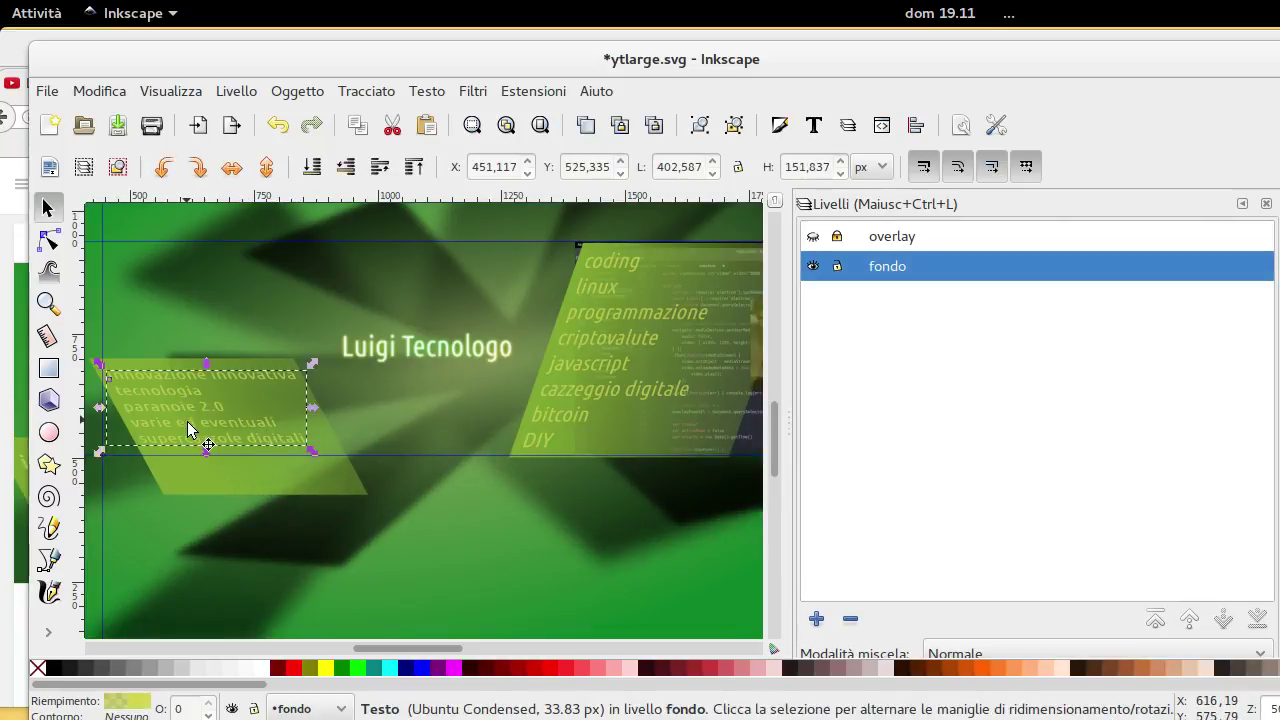
{"action": "left_click", "coordinate": [373, 318]}
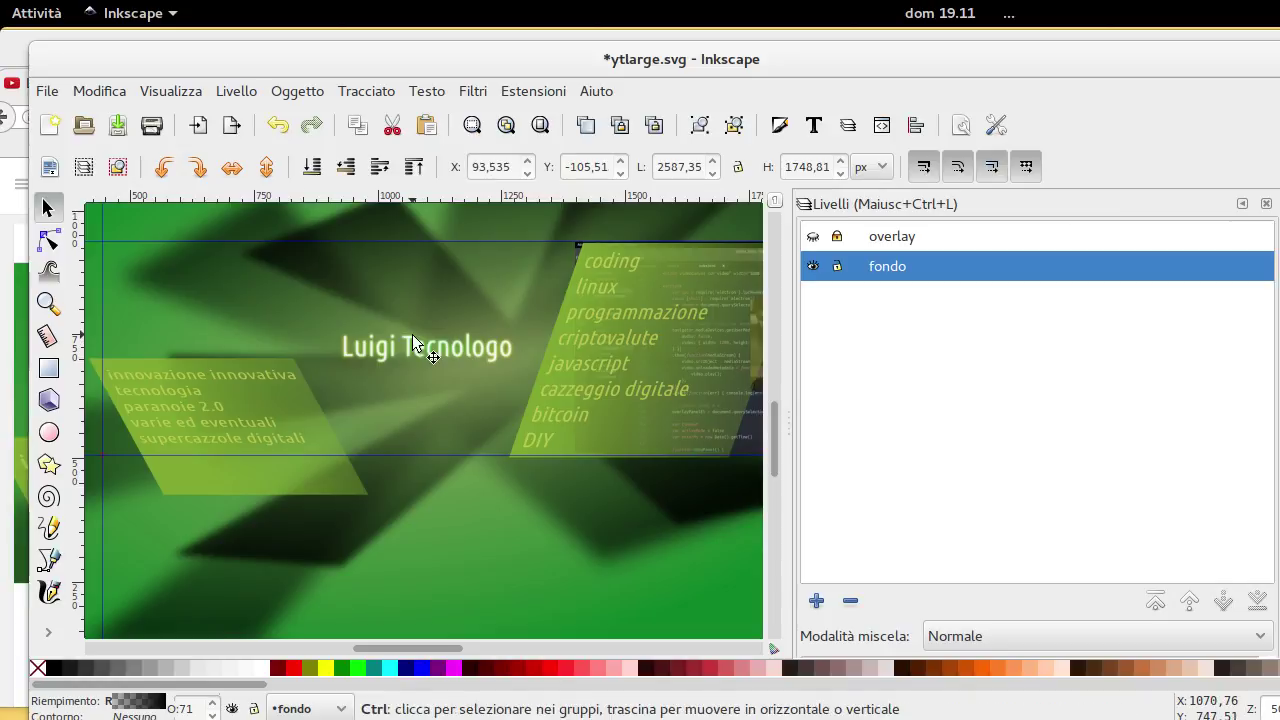
{"action": "scroll", "coordinate": [412, 334], "scroll_direction": "down", "scroll_amount": 2, "text": "ctrl"}
{"action": "scroll", "coordinate": [413, 341], "scroll_direction": "down", "scroll_amount": 1, "text": "ctrl"}
{"action": "scroll", "coordinate": [414, 340], "scroll_direction": "up", "scroll_amount": 2}
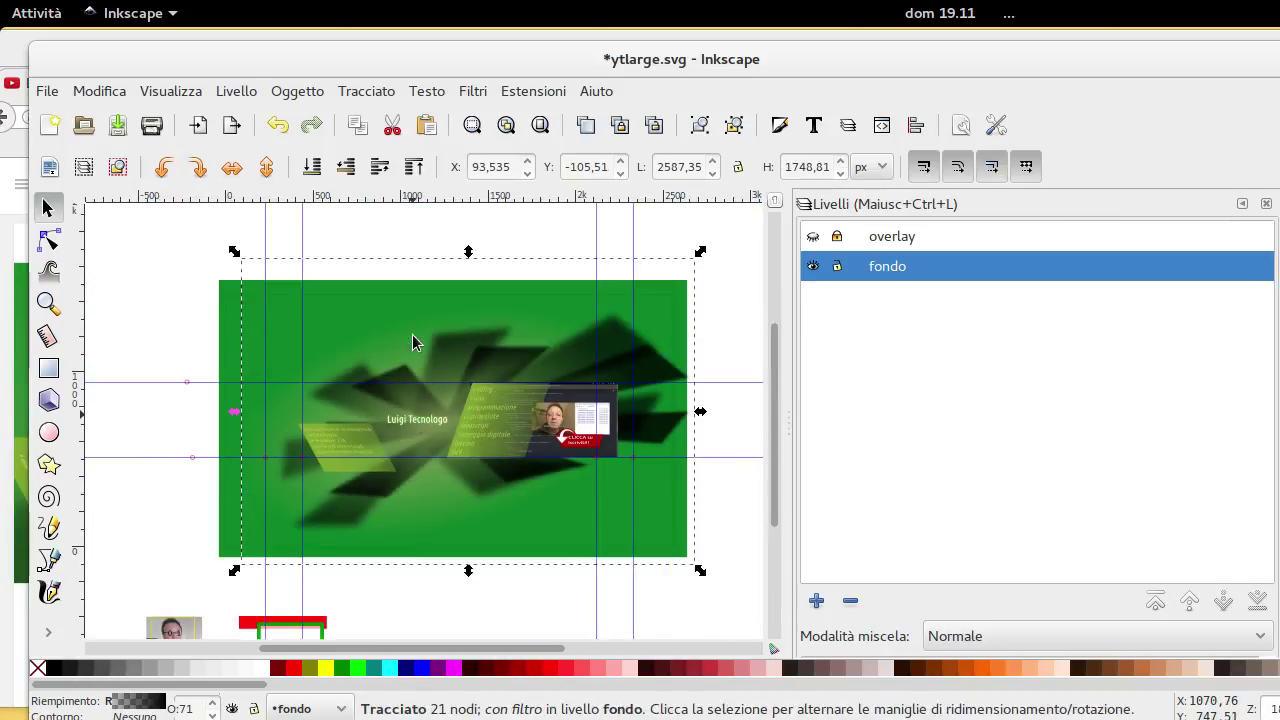
{"action": "scroll", "coordinate": [470, 350], "scroll_direction": "up", "scroll_amount": 2}
{"action": "left_click", "coordinate": [726, 349]}
Zoom out and pan to view the whole green banner page and its edges
{"action": "scroll", "coordinate": [718, 380], "scroll_direction": "down", "scroll_amount": 1}
{"action": "scroll", "coordinate": [714, 397], "scroll_direction": "down", "scroll_amount": 2}
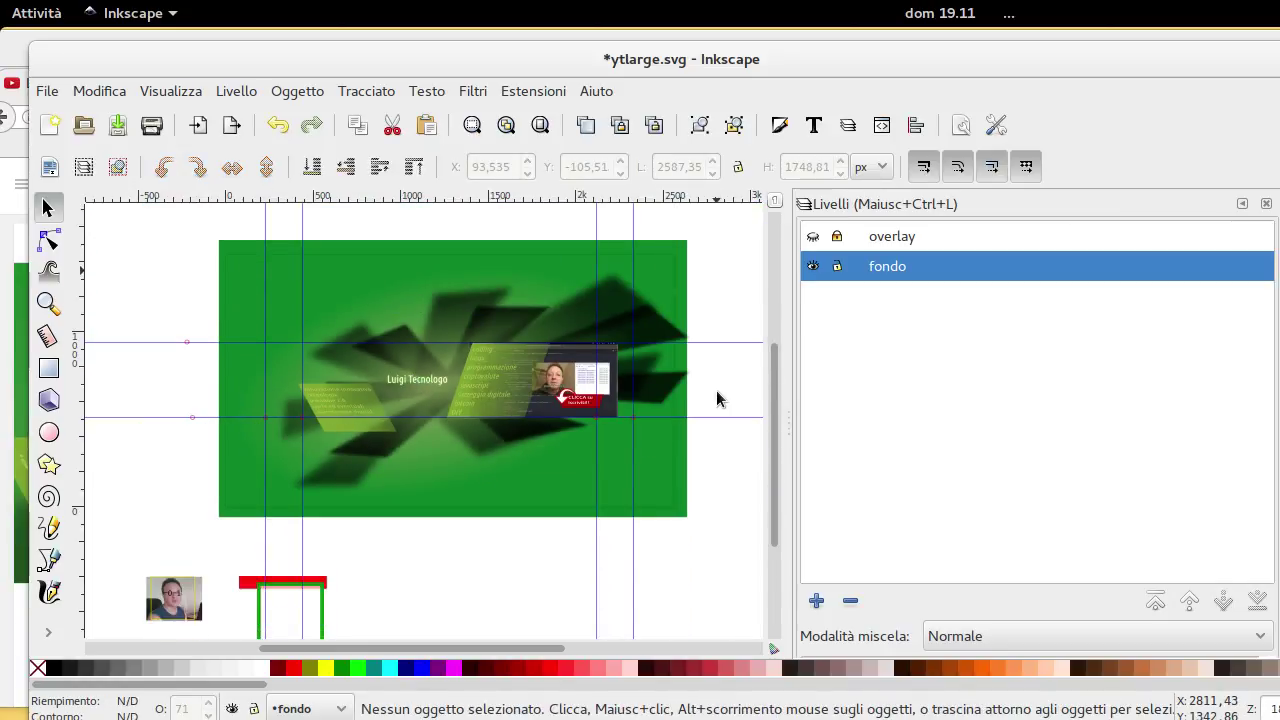
{"action": "scroll", "coordinate": [714, 397], "scroll_direction": "up", "scroll_amount": 1}
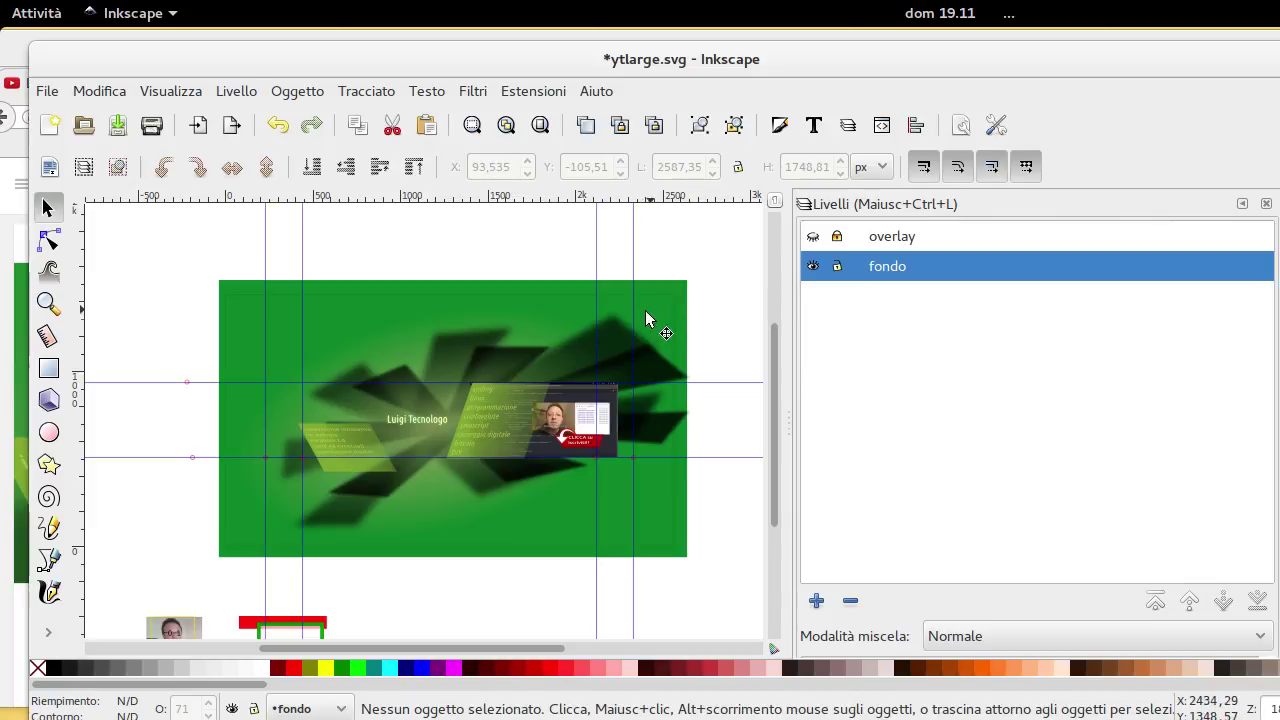
{"action": "scroll", "coordinate": [696, 336], "scroll_direction": "up", "scroll_amount": 1, "text": "ctrl"}
{"action": "scroll", "coordinate": [696, 336], "scroll_direction": "up", "scroll_amount": 2, "text": "ctrl"}
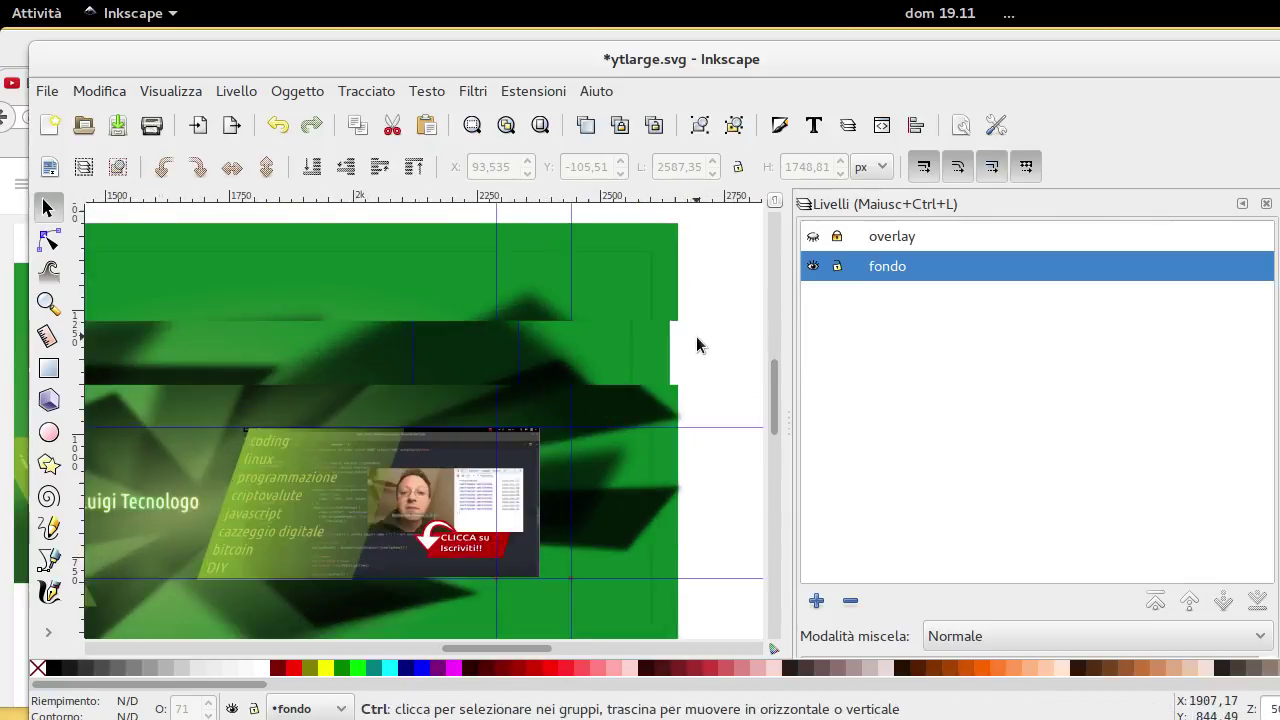
{"action": "scroll", "coordinate": [660, 342], "scroll_direction": "up", "scroll_amount": 1, "text": "ctrl"}
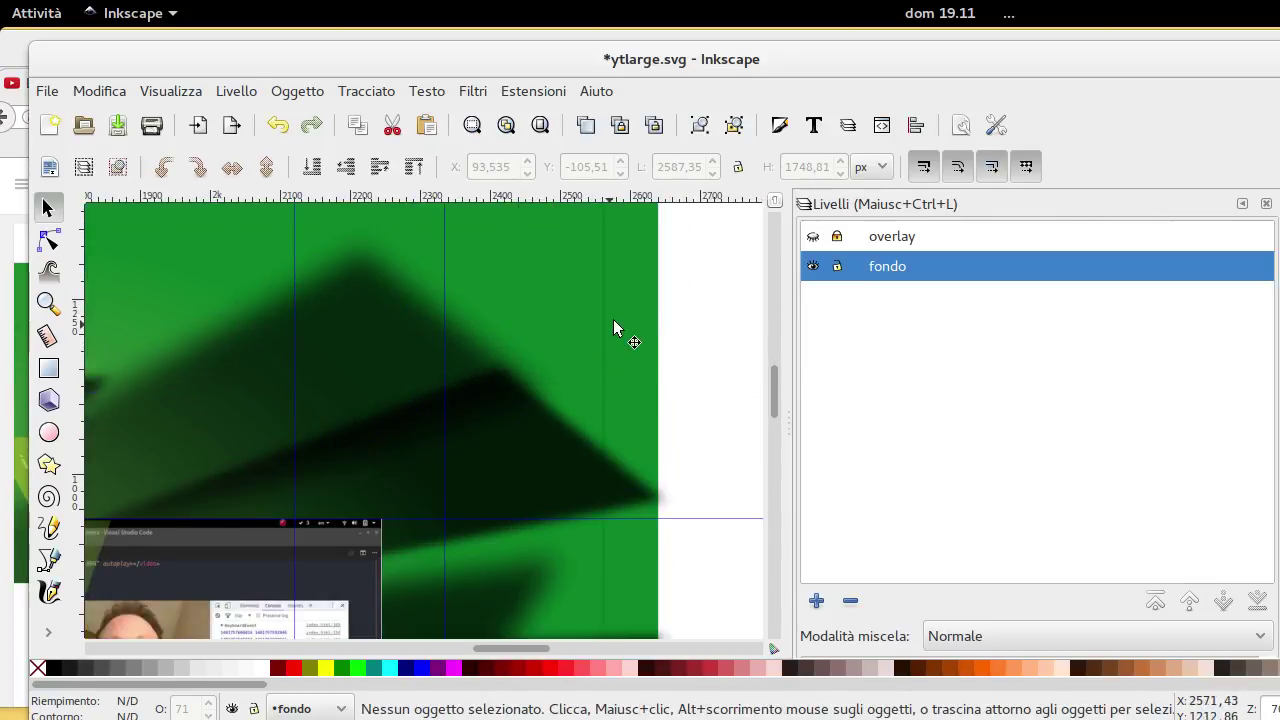
{"action": "scroll", "coordinate": [552, 369], "scroll_direction": "down", "scroll_amount": 2, "text": "ctrl"}
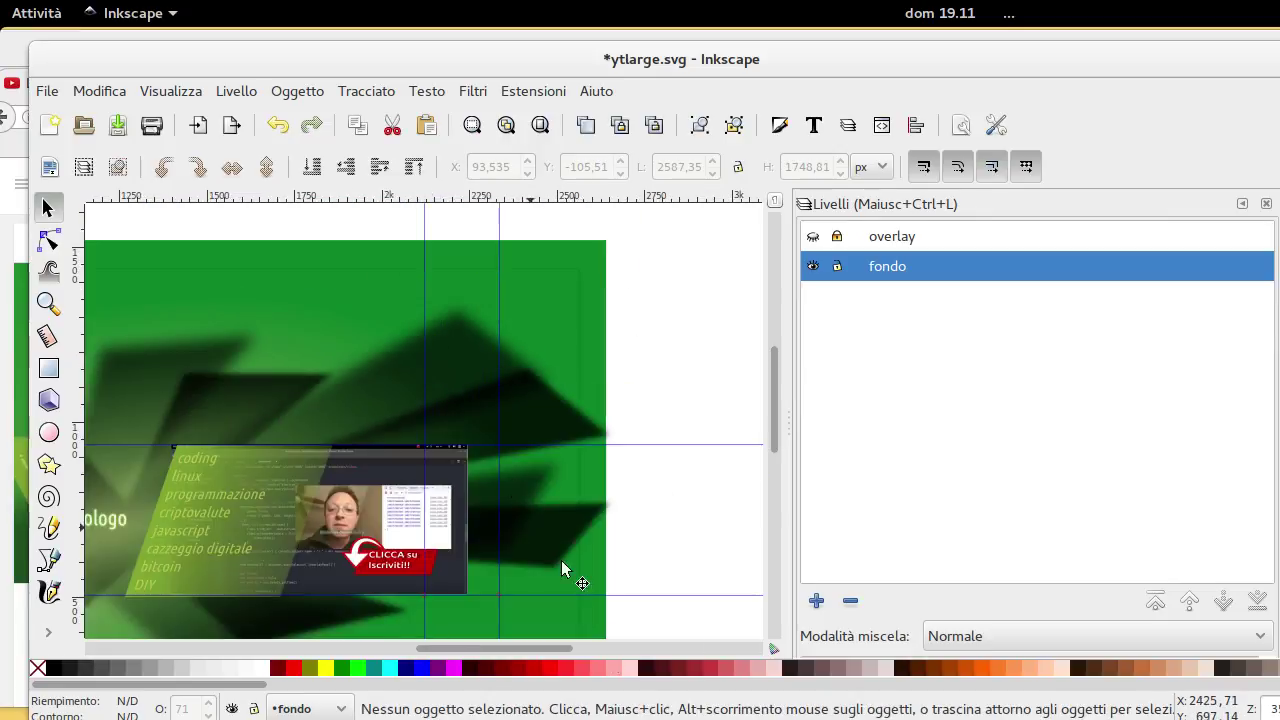
{"action": "left_click_drag", "start_coordinate": [550, 650], "coordinate": [505, 650]}
{"action": "scroll", "coordinate": [530, 580], "scroll_direction": "down", "scroll_amount": 1, "text": "ctrl"}
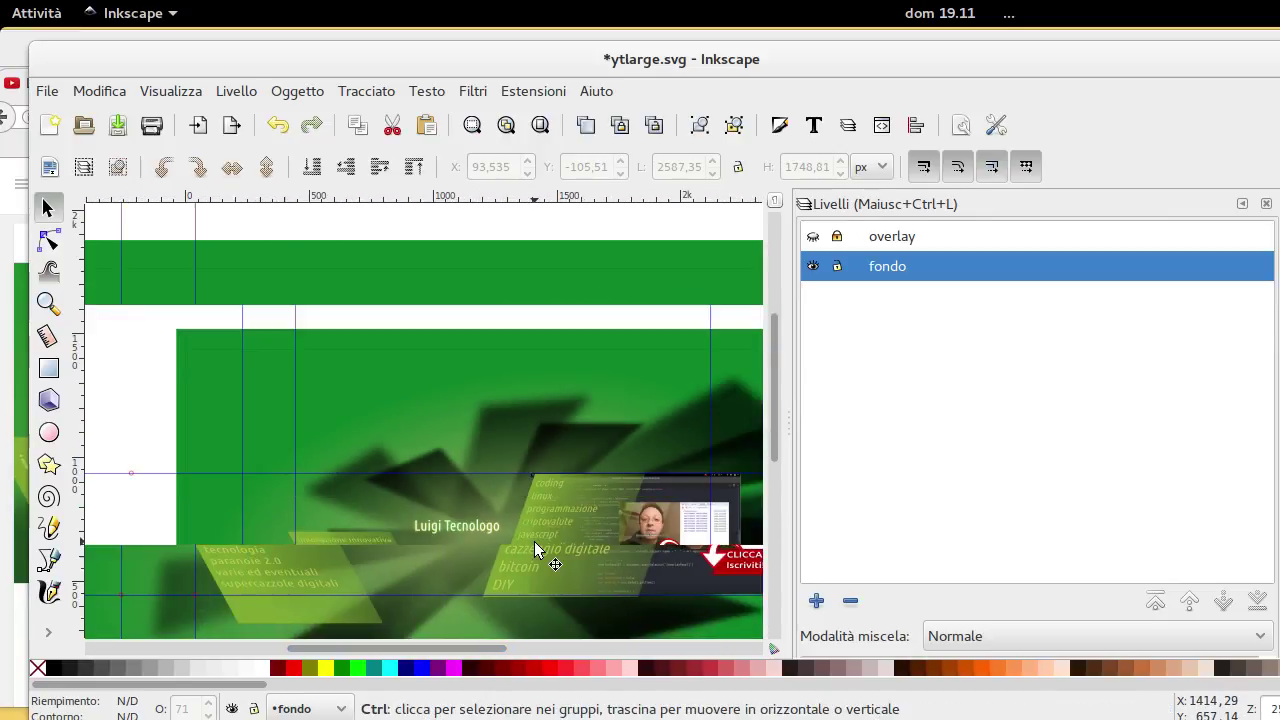
{"action": "scroll", "coordinate": [613, 530], "scroll_direction": "down", "scroll_amount": 2}
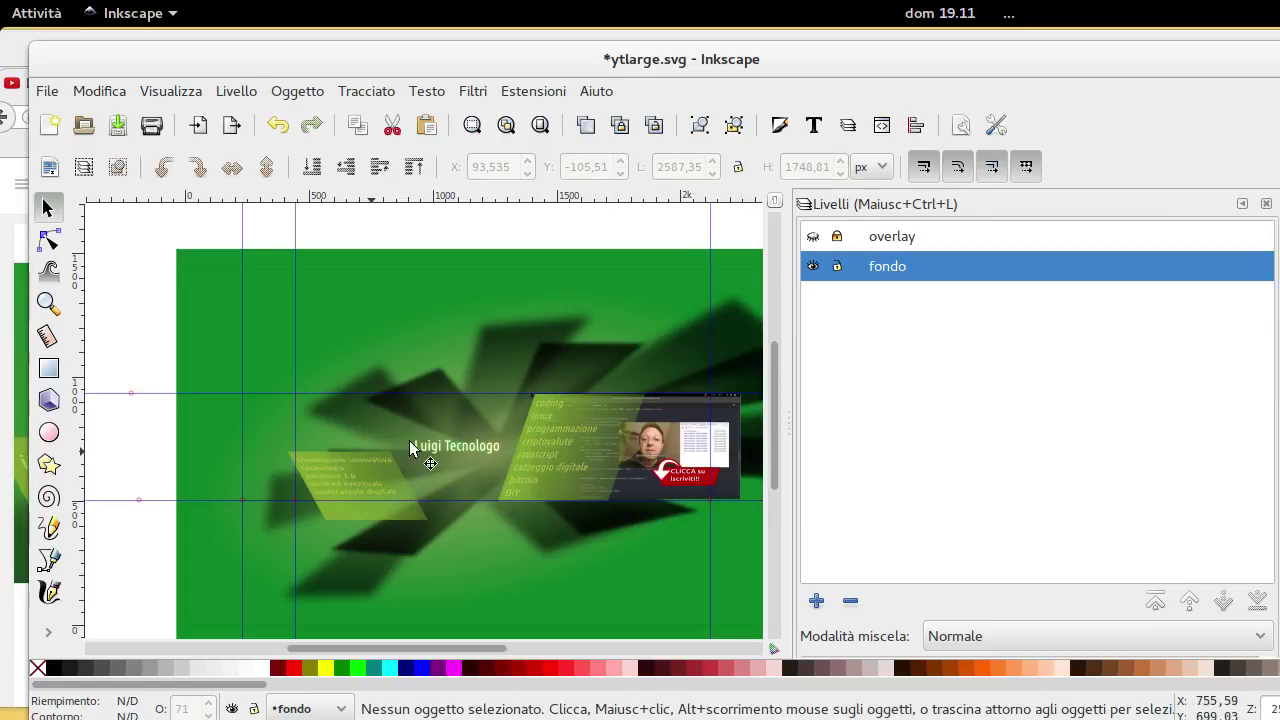
{"action": "left_click_drag", "start_coordinate": [492, 650], "coordinate": [510, 650]}
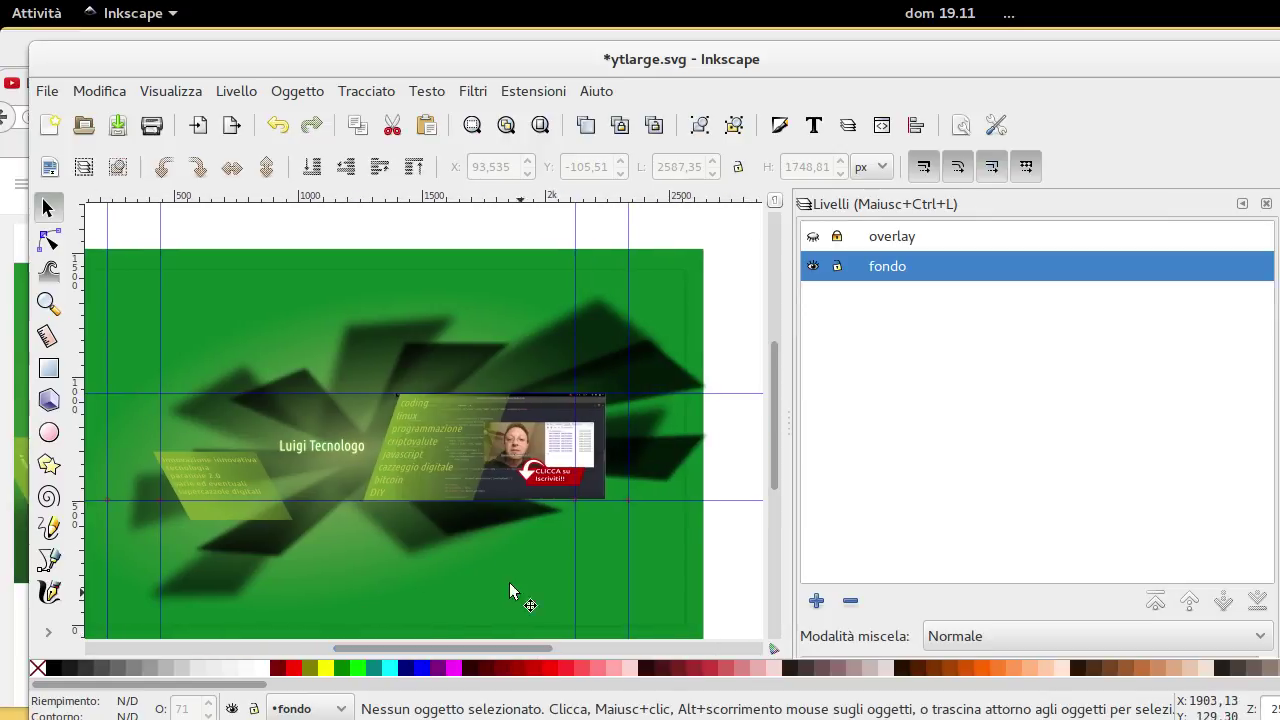
Fill the banner's channel title group with the yellow palette swatch
{"action": "scroll", "coordinate": [410, 464], "scroll_direction": "down", "scroll_amount": 1, "text": "ctrl"}
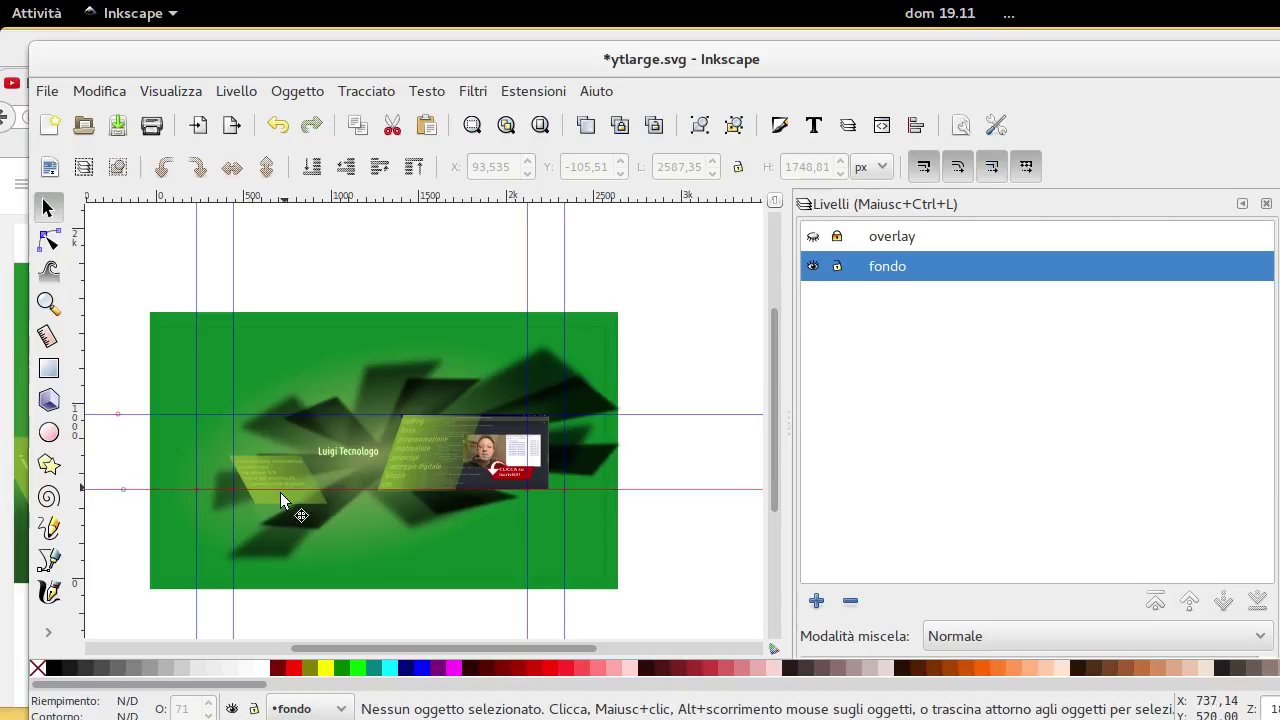
{"action": "scroll", "coordinate": [352, 455], "scroll_direction": "up", "scroll_amount": 2, "text": "ctrl"}
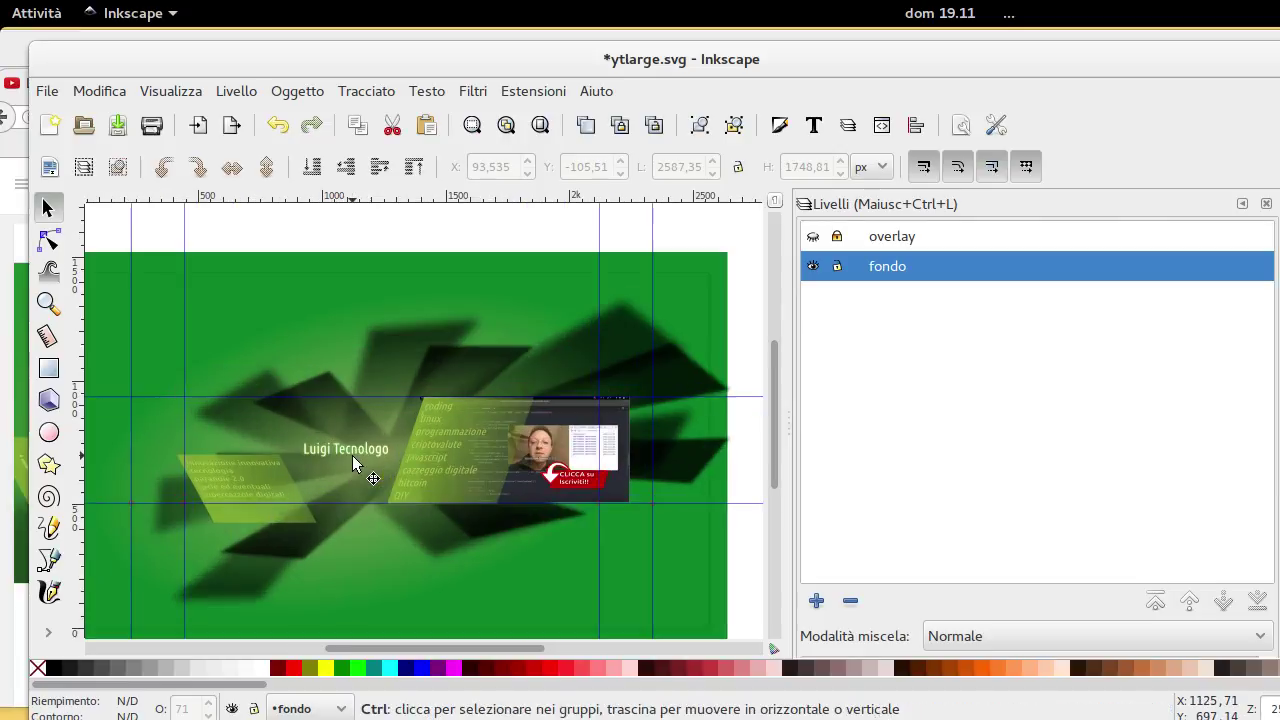
{"action": "scroll", "coordinate": [352, 455], "scroll_direction": "up", "scroll_amount": 1, "text": "ctrl"}
{"action": "scroll", "coordinate": [352, 455], "scroll_direction": "up", "scroll_amount": 1, "text": "ctrl"}
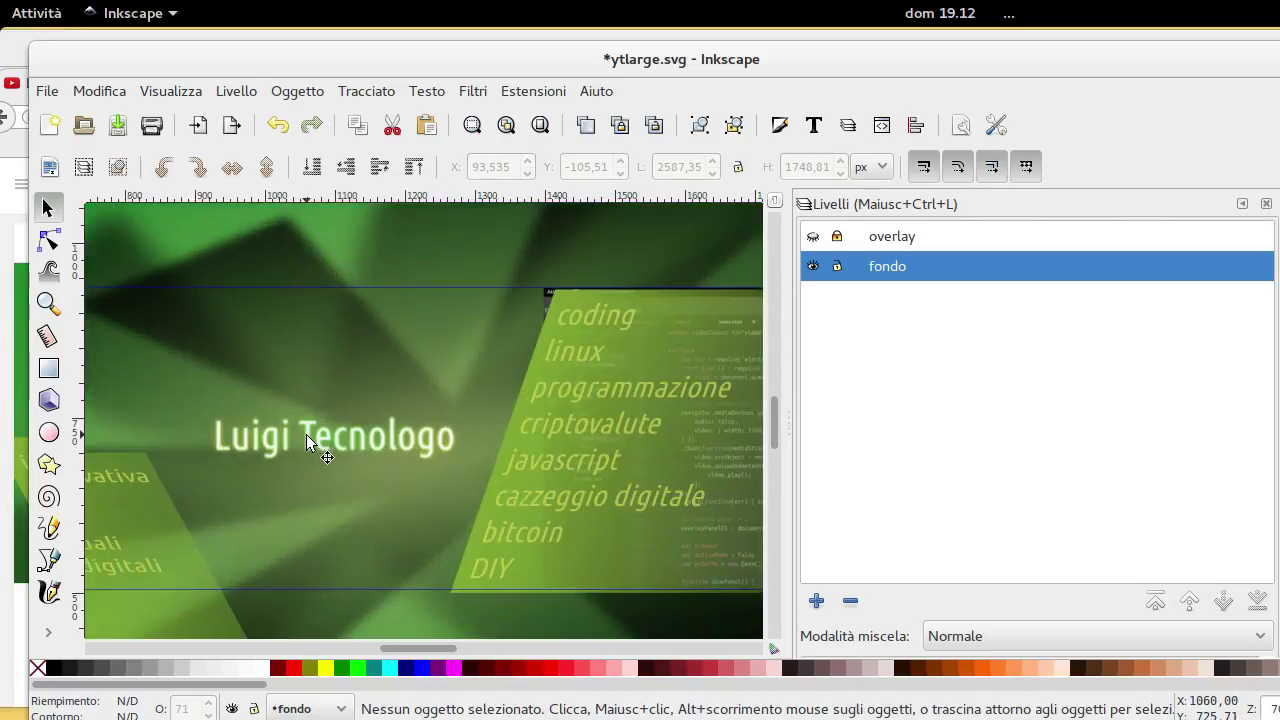
{"action": "left_click", "coordinate": [308, 440]}
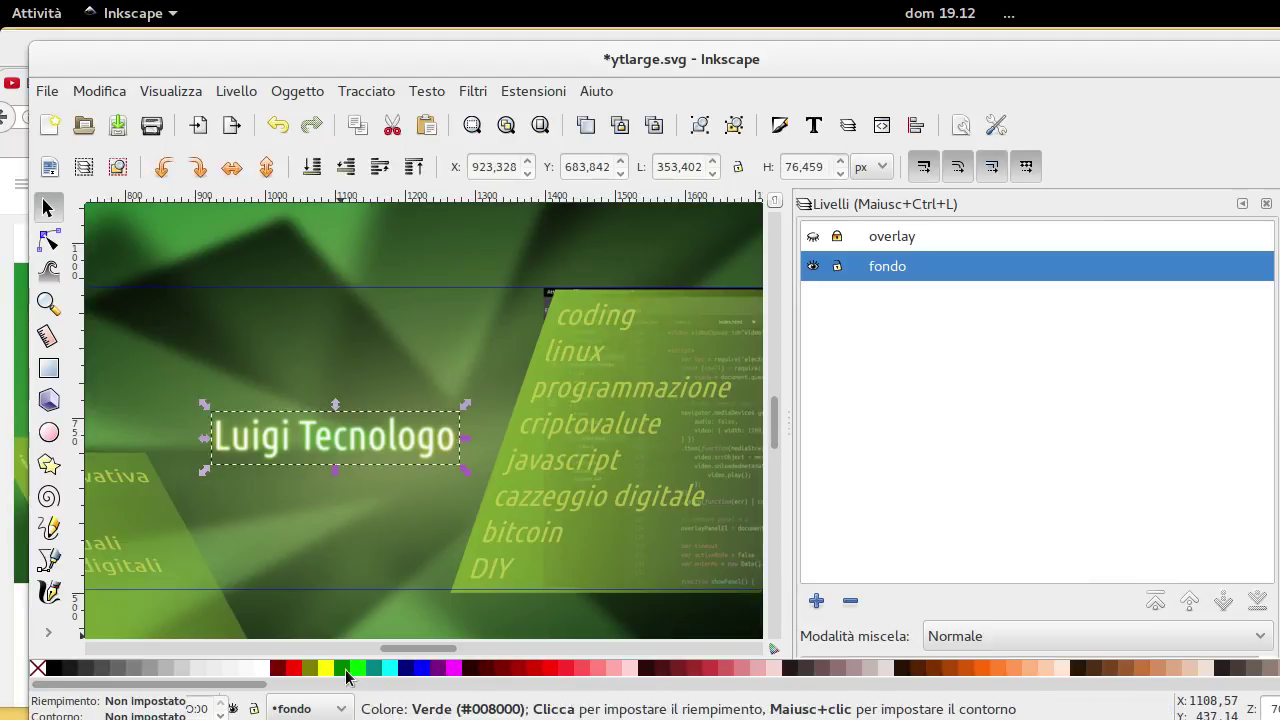
{"action": "left_click", "coordinate": [326, 668]}
{"action": "scroll", "coordinate": [370, 510], "scroll_direction": "down", "scroll_amount": 2, "text": "ctrl"}
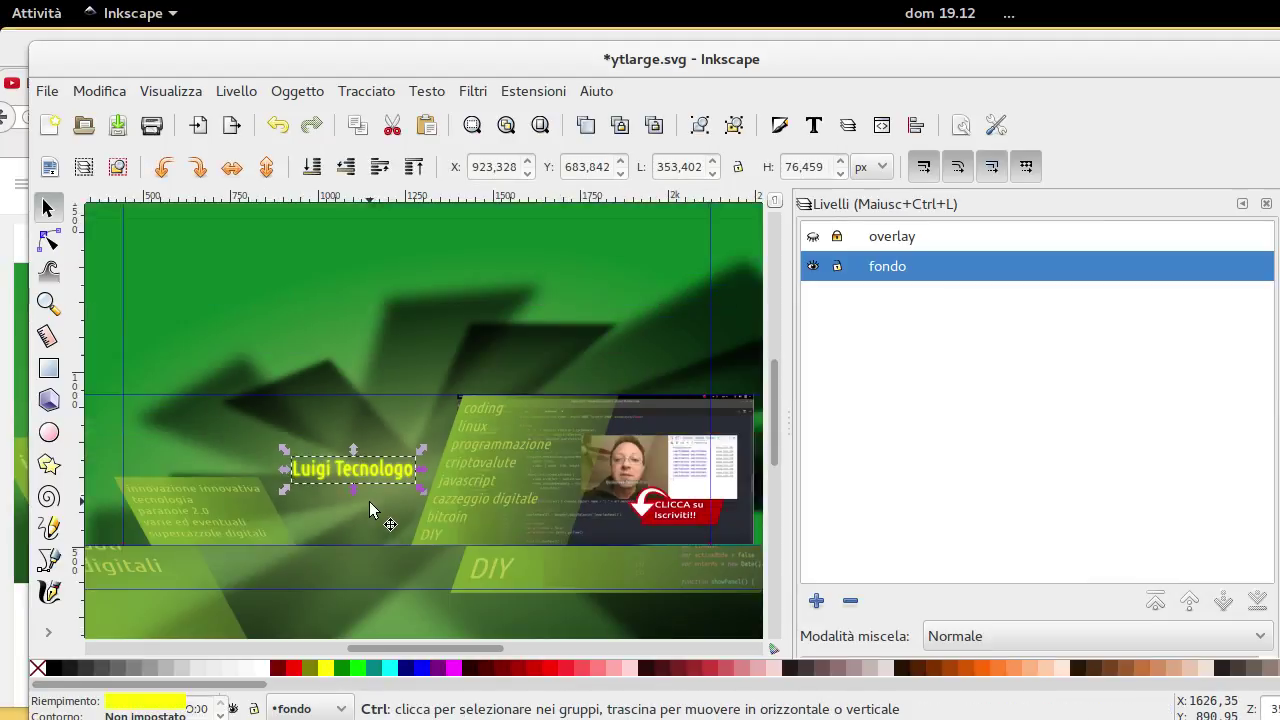
{"action": "scroll", "coordinate": [370, 510], "scroll_direction": "down", "scroll_amount": 1, "text": "ctrl"}
{"action": "scroll", "coordinate": [368, 510], "scroll_direction": "down", "scroll_amount": 1, "text": "ctrl"}
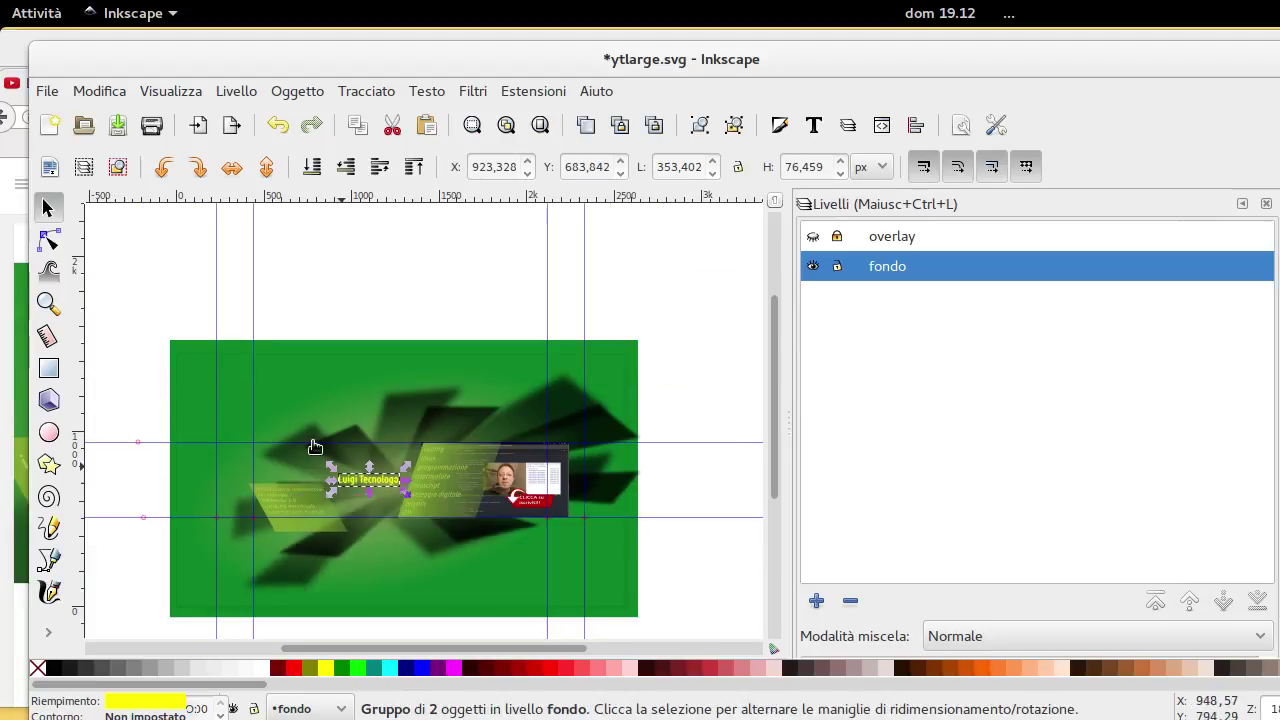
{"action": "left_click", "coordinate": [130, 262]}
{"action": "left_click", "coordinate": [46, 91]}
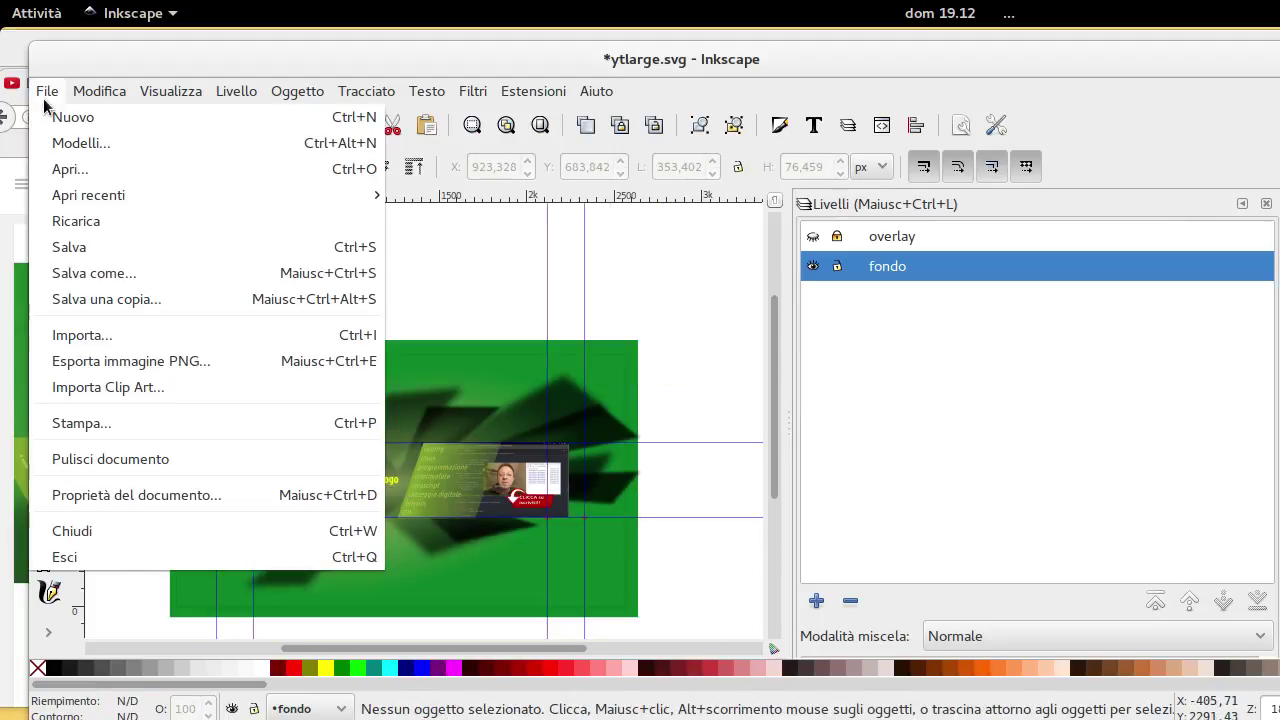
Export the Page area at 2560×1440 pixels as ytl2.png
{"action": "left_click", "coordinate": [160, 361]}
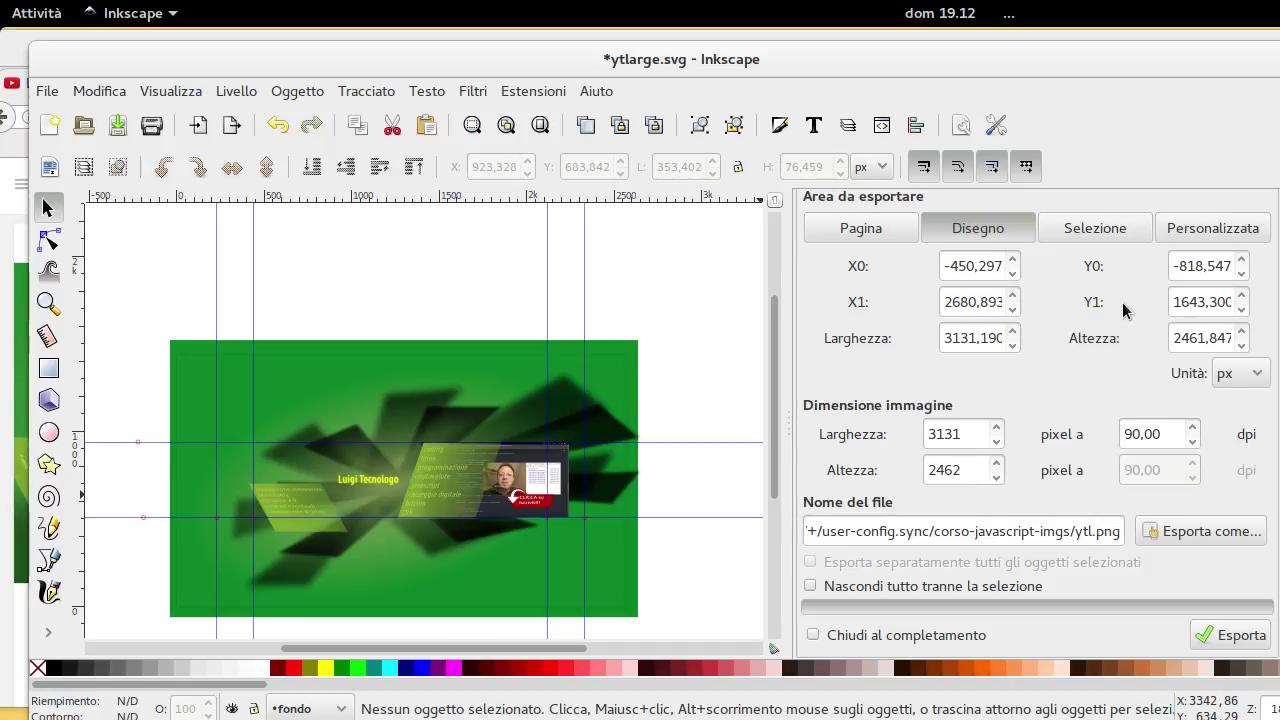
{"action": "left_click", "coordinate": [956, 233]}
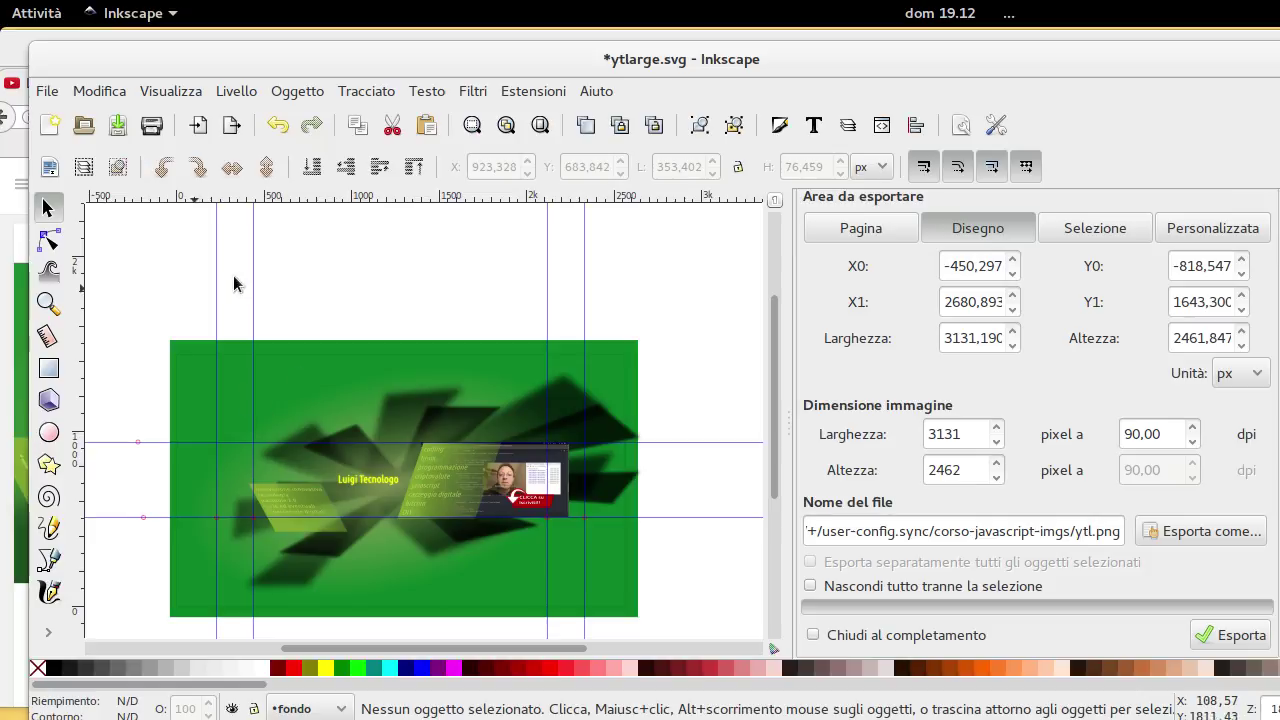
{"action": "left_click", "coordinate": [854, 237]}
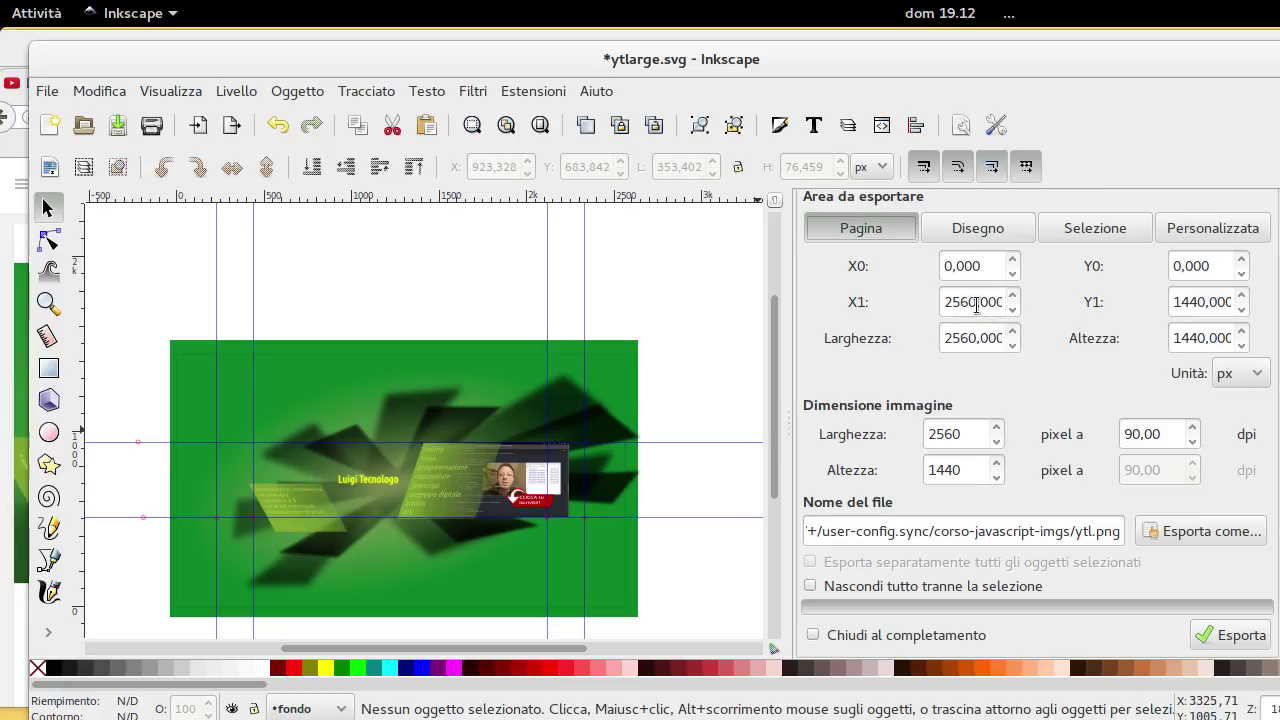
{"action": "left_click", "coordinate": [976, 301]}
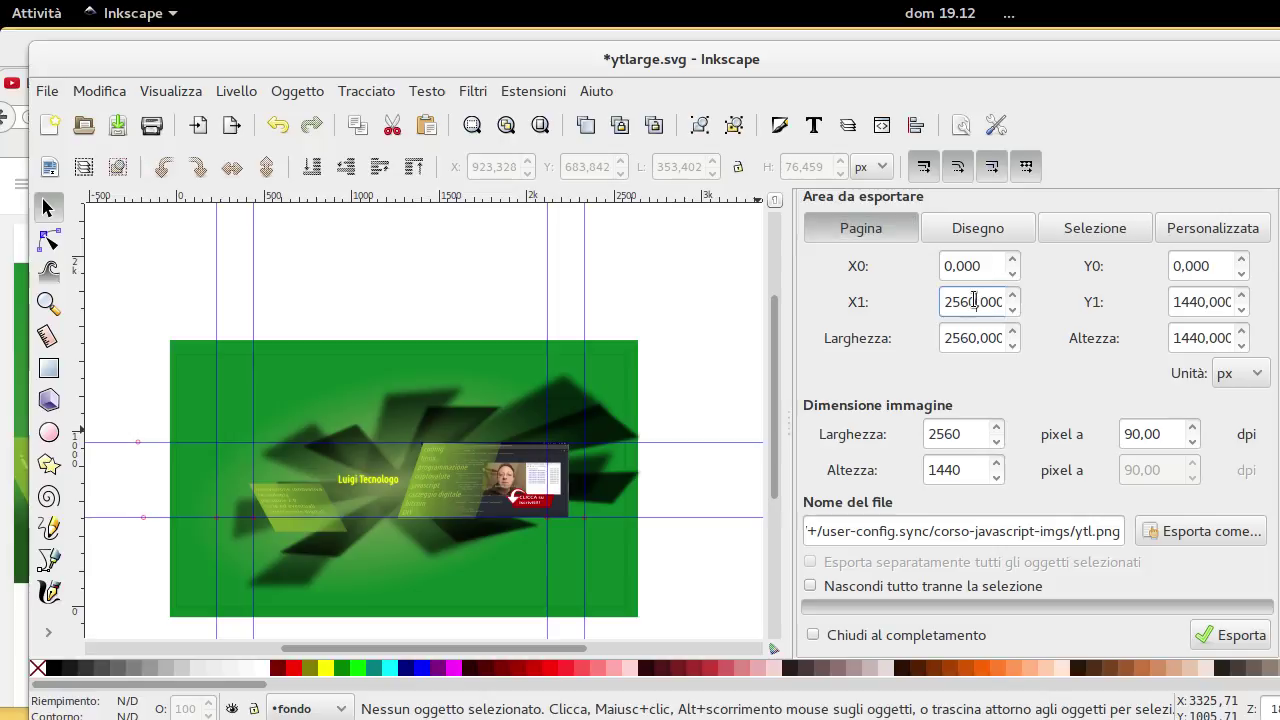
{"action": "double_click", "coordinate": [1203, 301]}
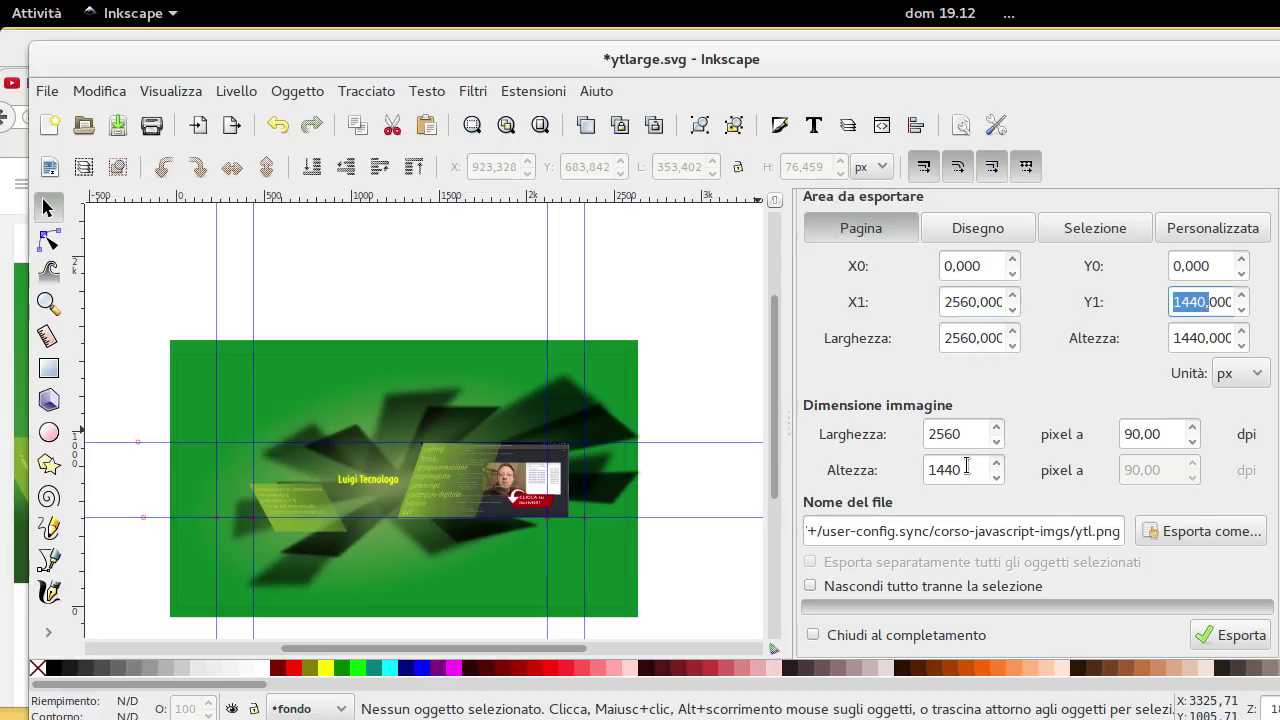
{"action": "left_click", "coordinate": [1083, 525]}
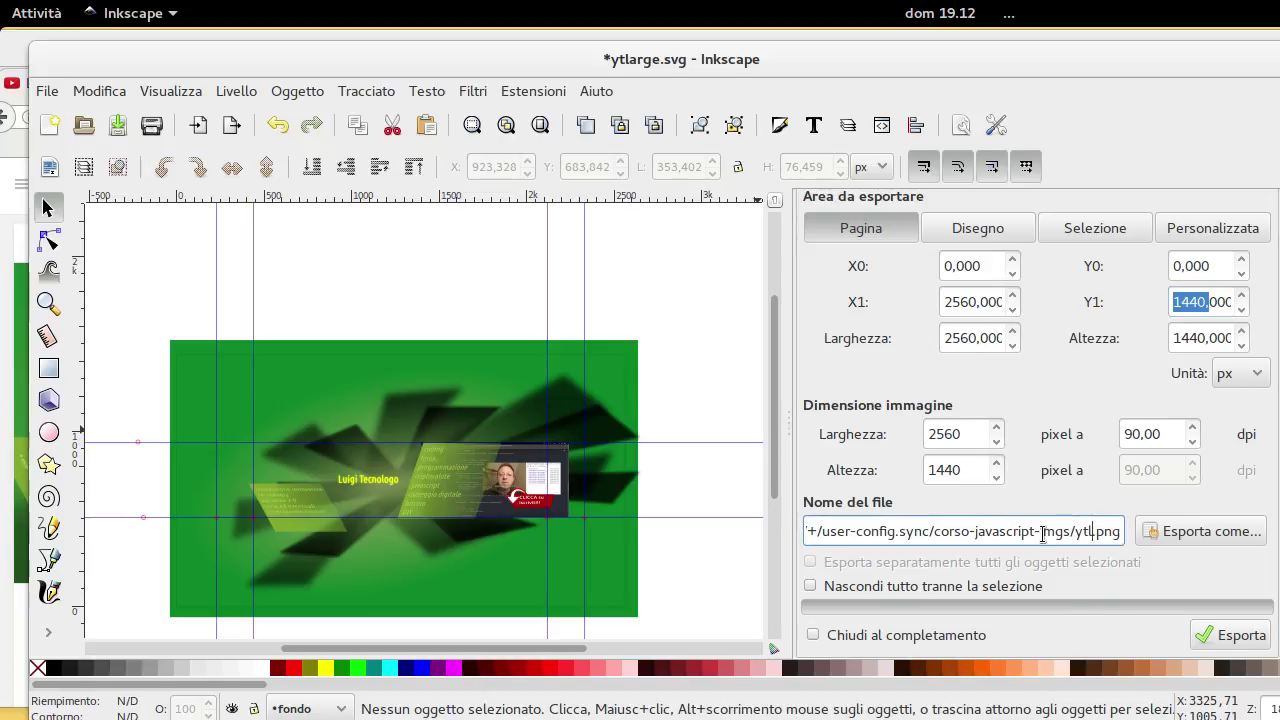
{"action": "type", "text": "2"}
{"action": "left_click", "coordinate": [1222, 638]}
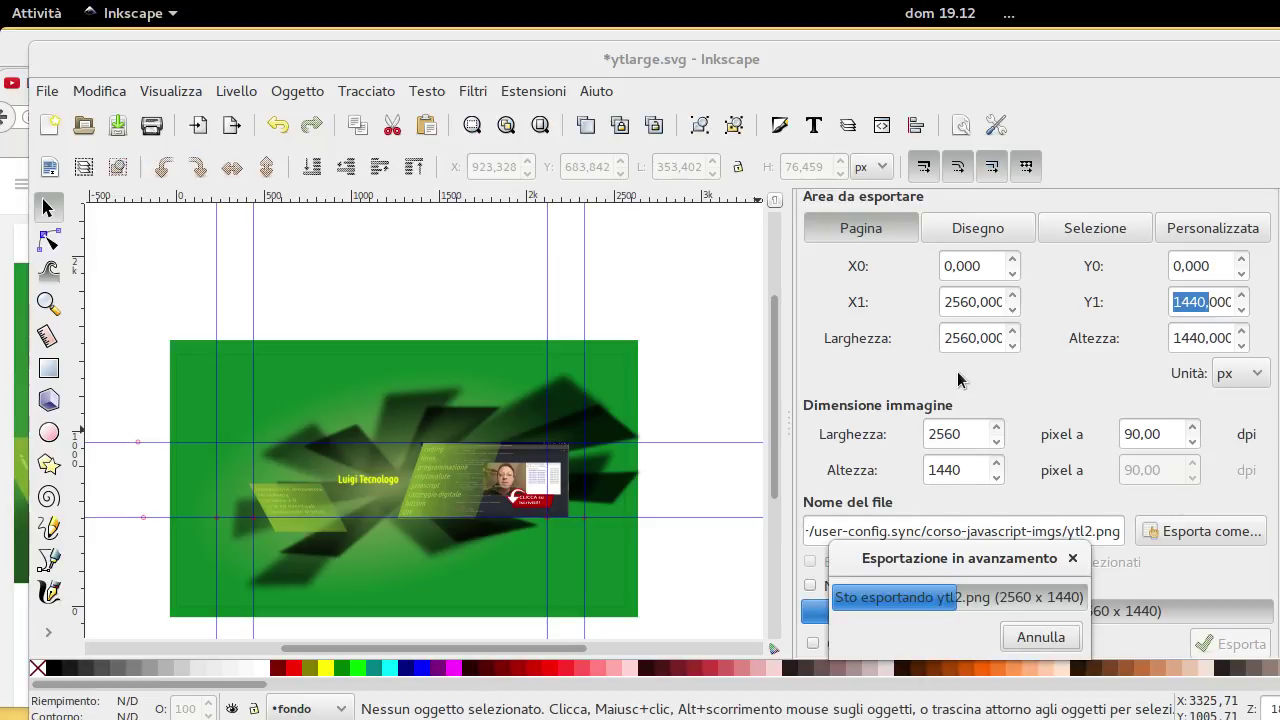
Back in Firefox, upload ytl2.png as the new channel art and confirm with Seleziona
{"action": "key", "text": "alt+Tab"}
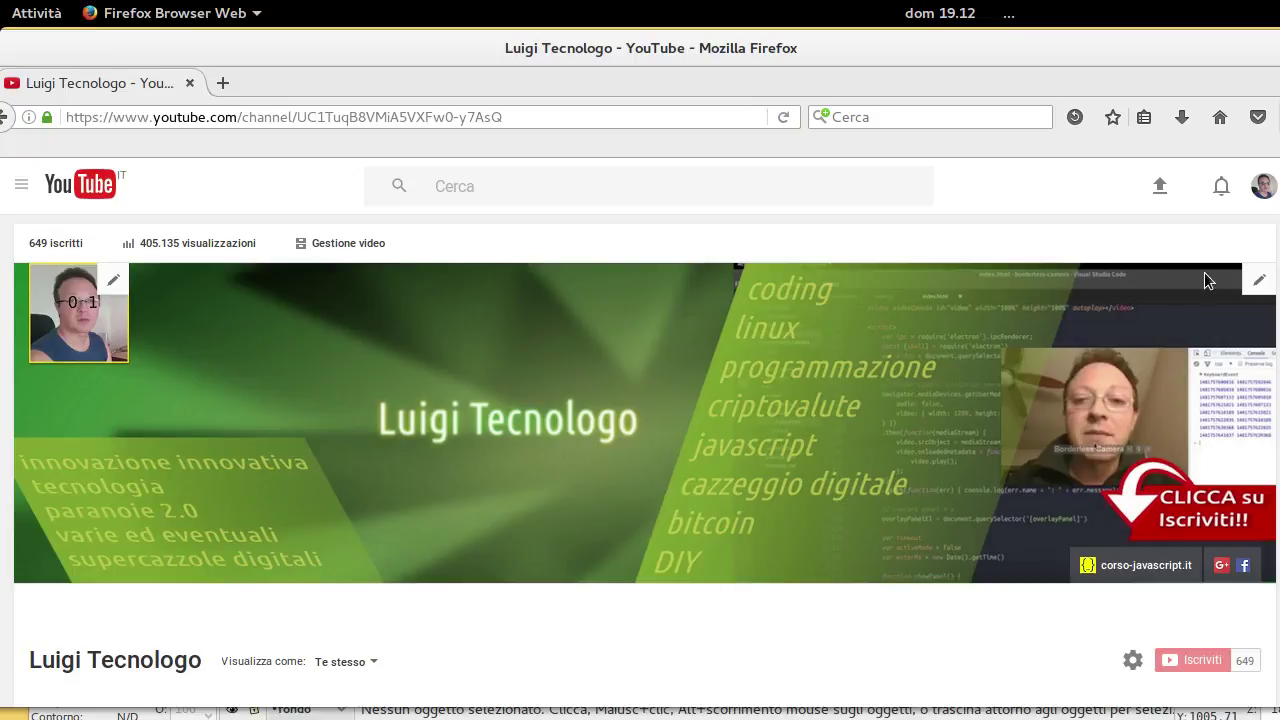
{"action": "left_click", "coordinate": [1262, 281]}
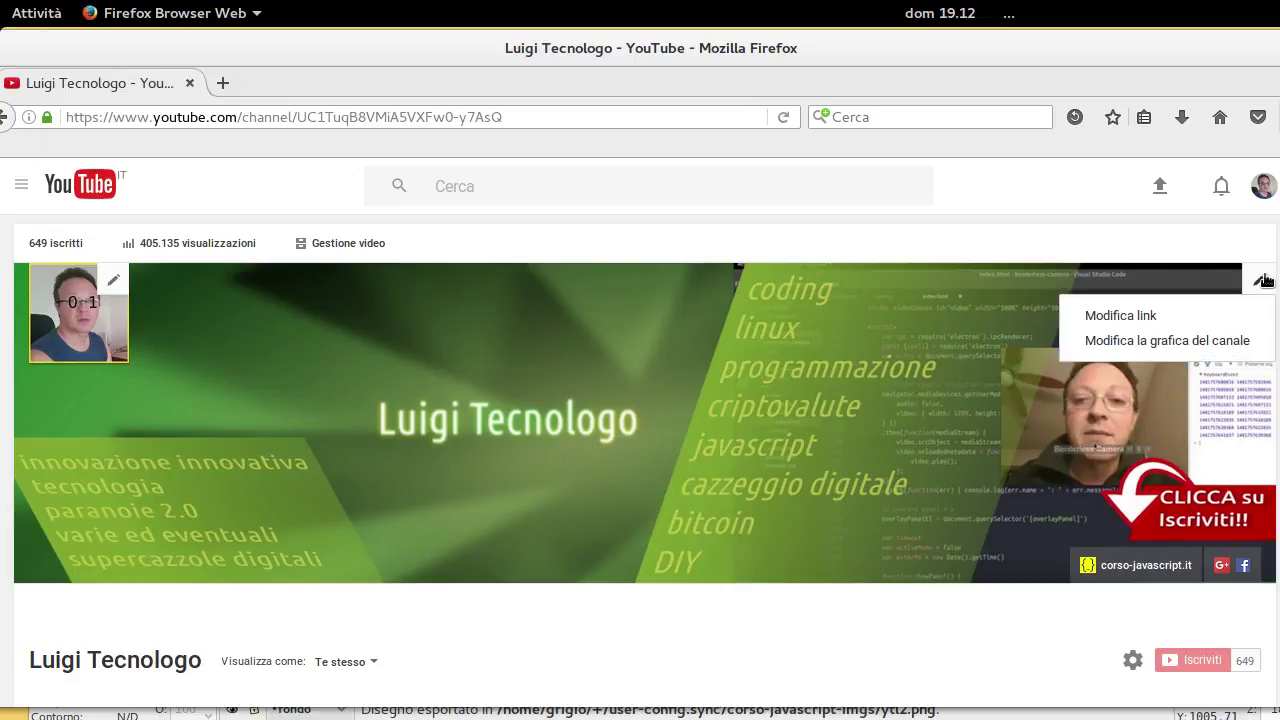
{"action": "left_click", "coordinate": [1199, 341]}
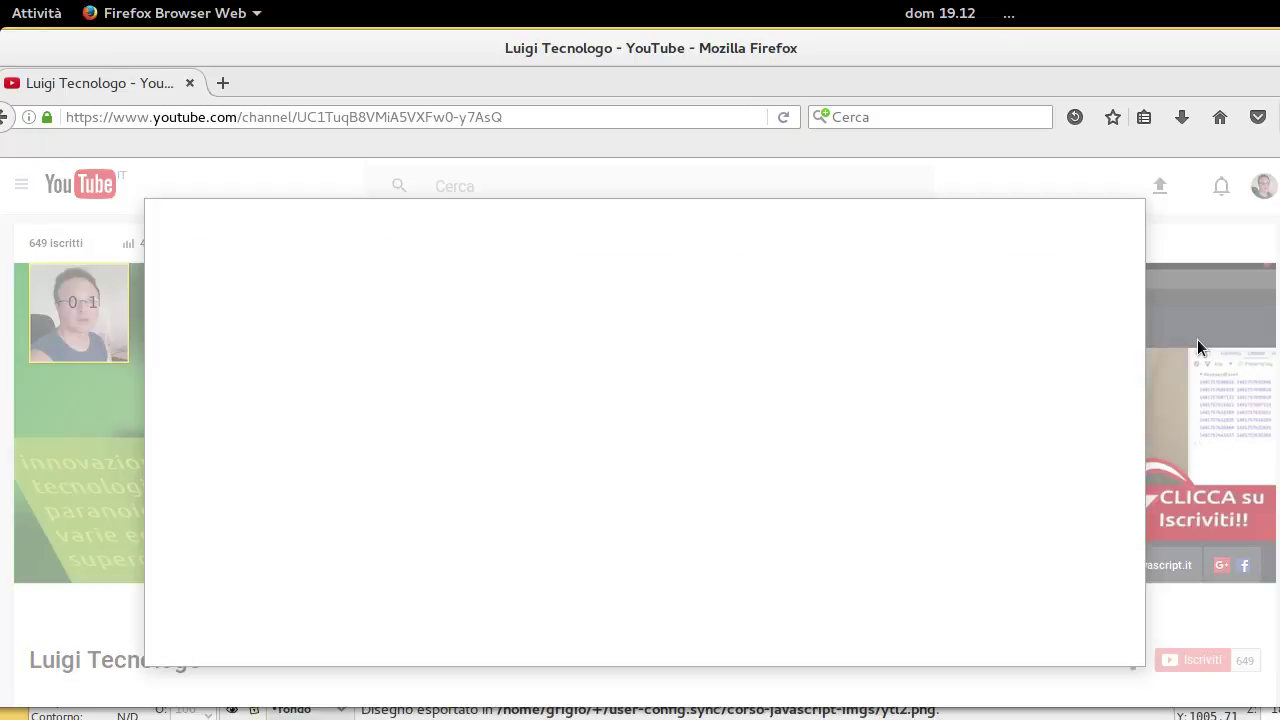
{"action": "left_click", "coordinate": [678, 485]}
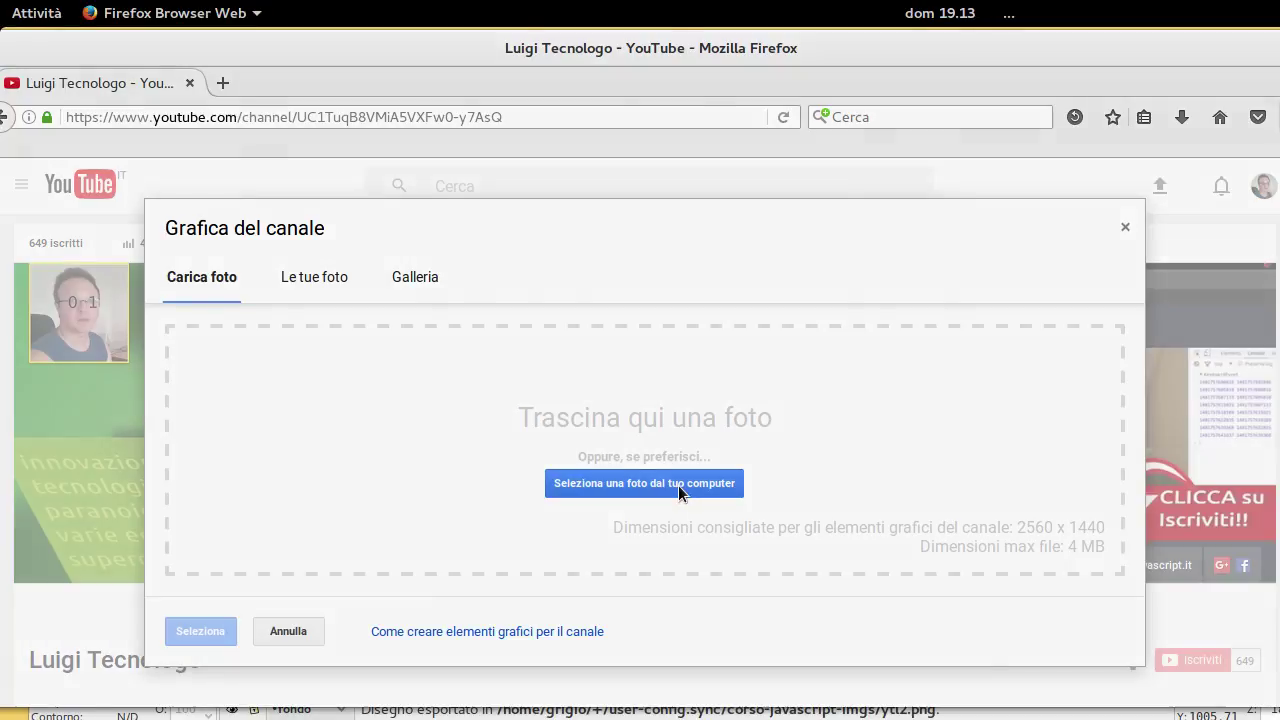
{"action": "left_click", "coordinate": [480, 198]}
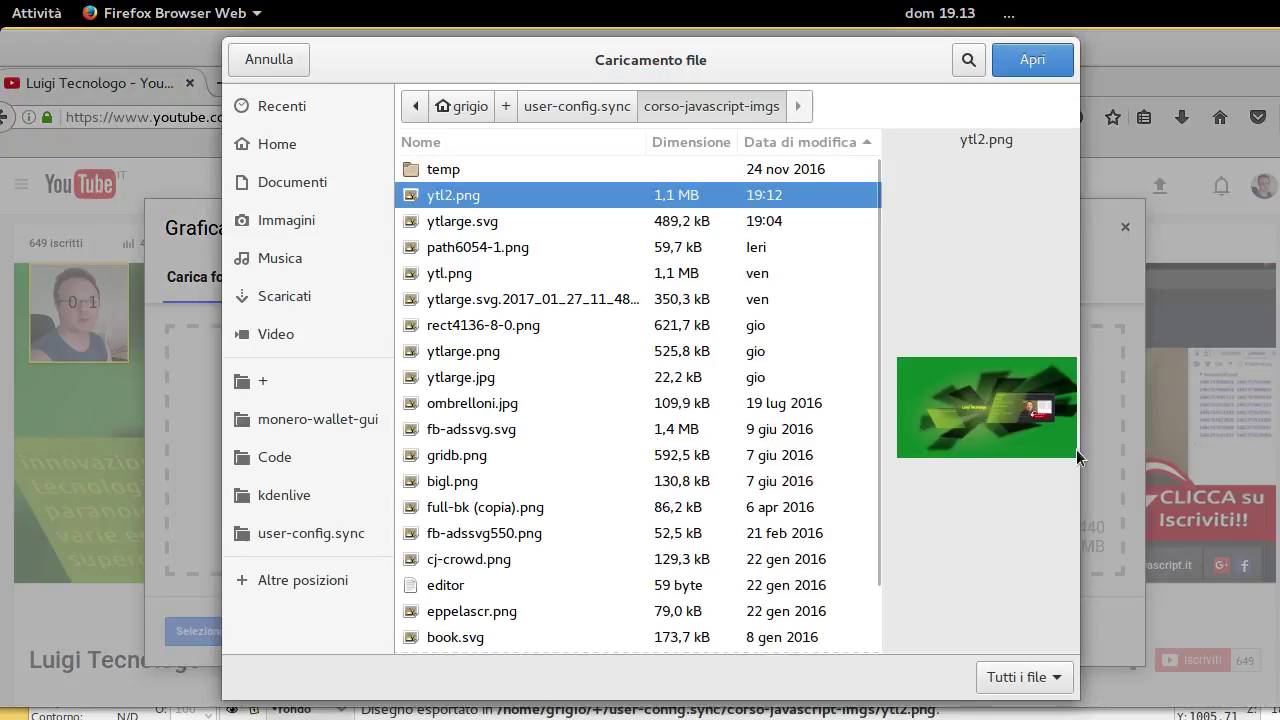
{"action": "left_click", "coordinate": [1032, 64]}
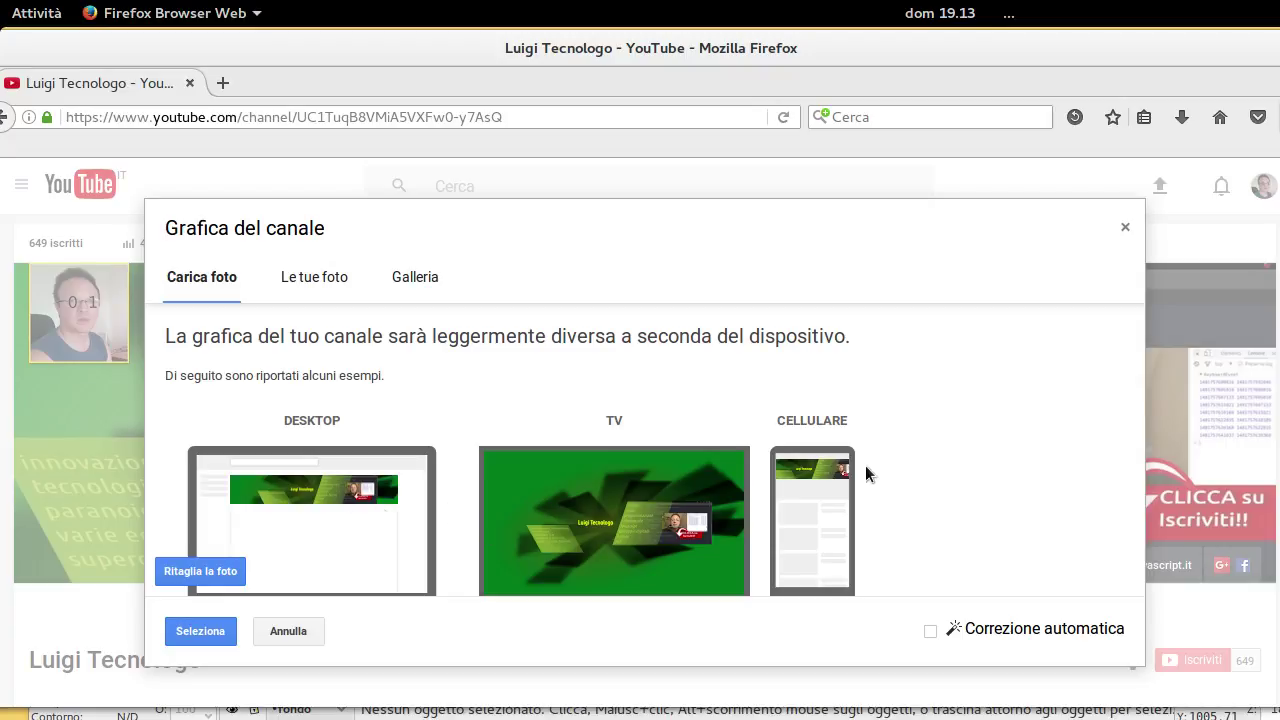
{"action": "left_click", "coordinate": [178, 630]}
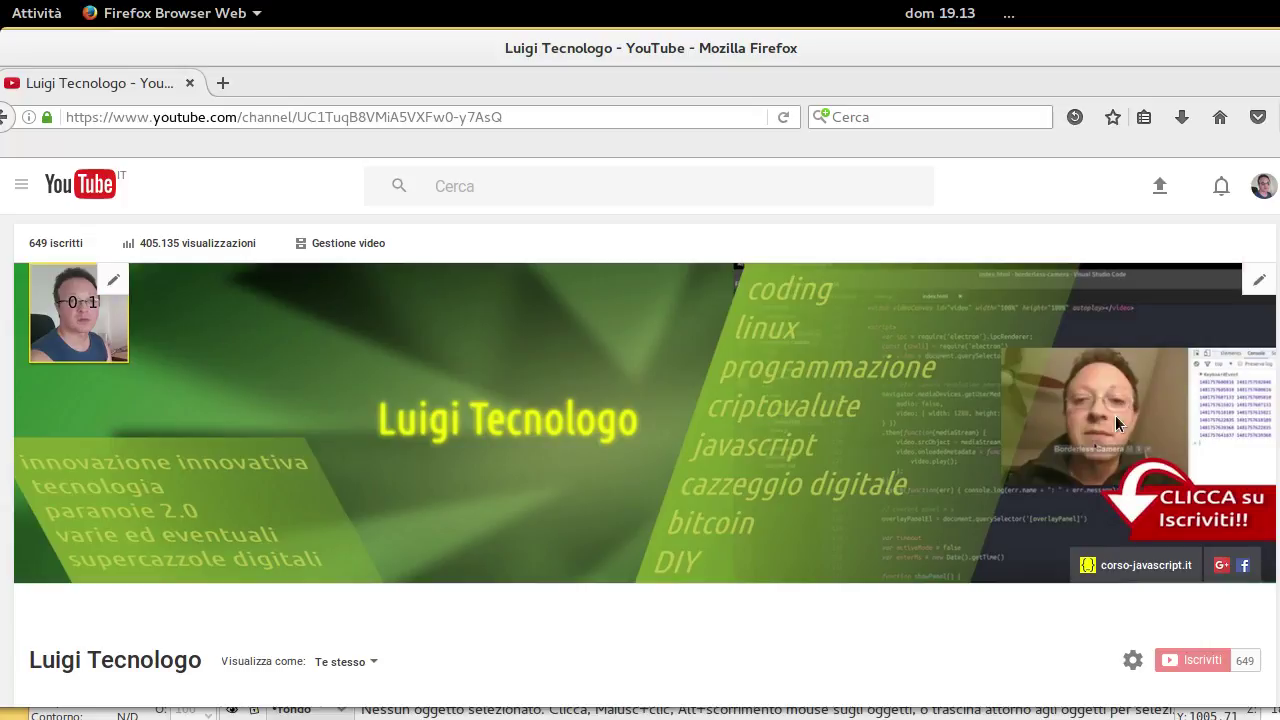
{"action": "left_click_drag", "start_coordinate": [1278, 425], "coordinate": [808, 425]}
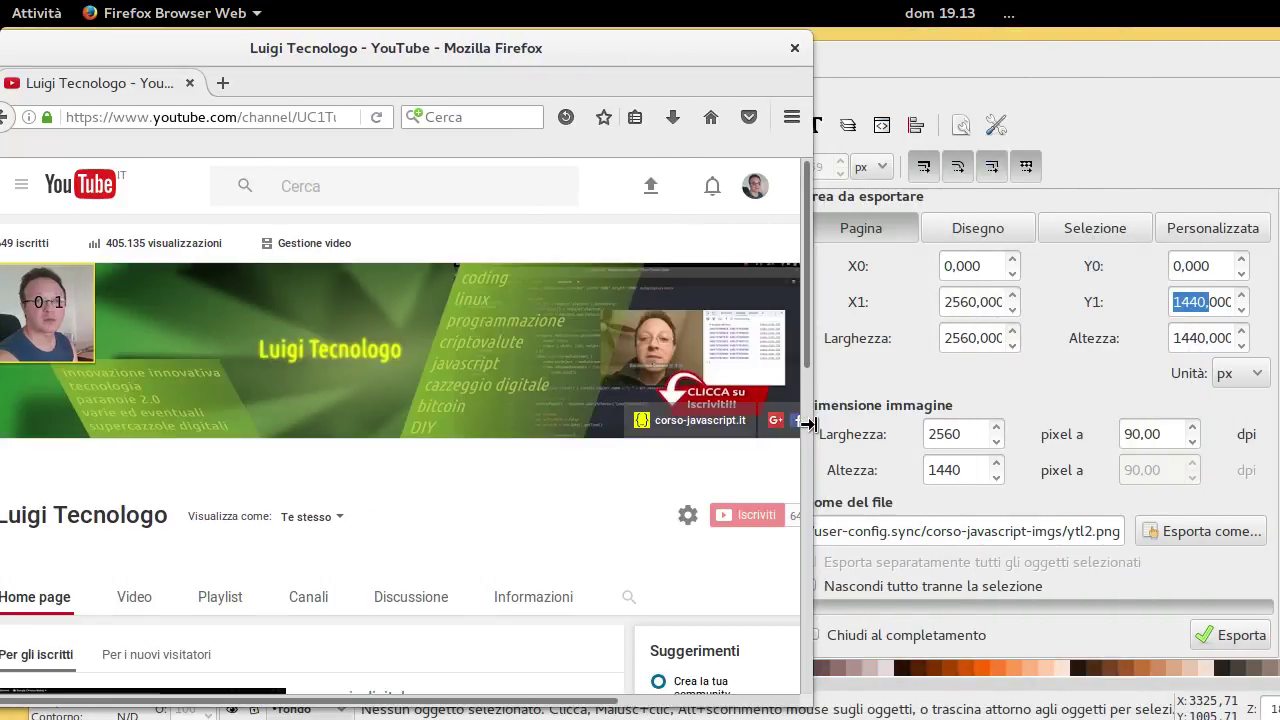
{"action": "left_click_drag", "start_coordinate": [808, 425], "coordinate": [812, 425]}
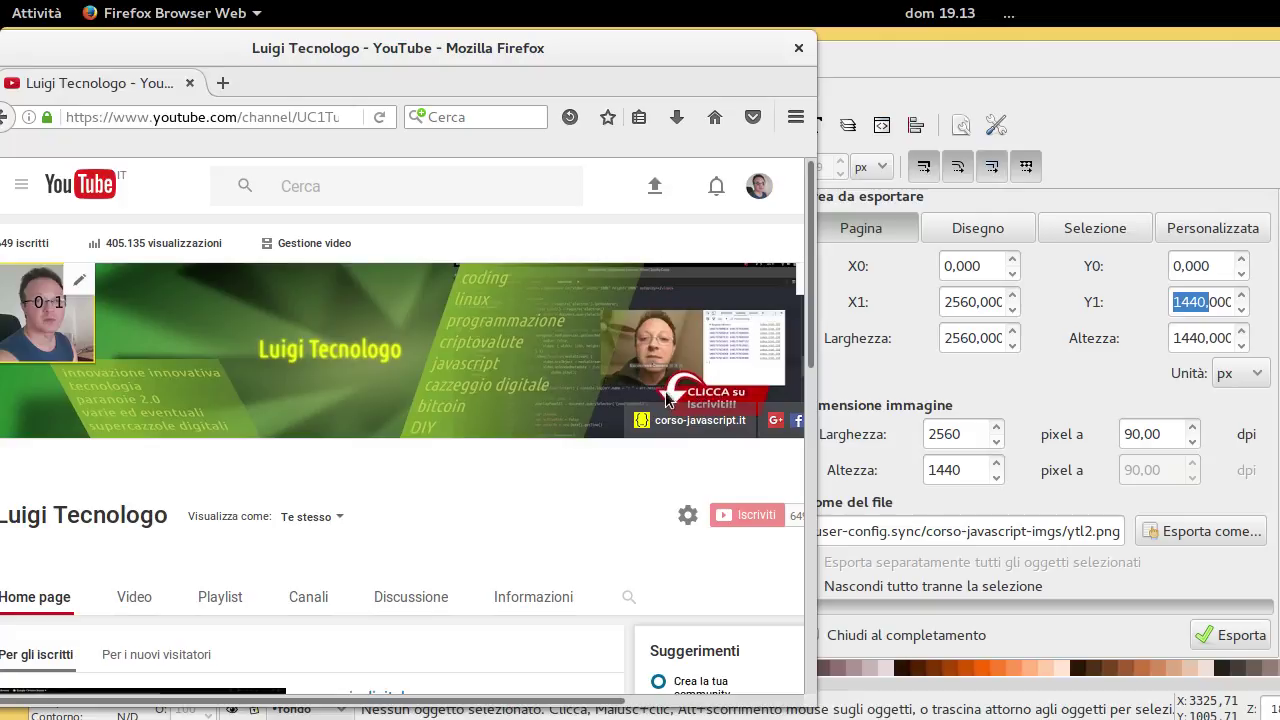
{"action": "mouse_move", "coordinate": [698, 420]}
{"action": "left_click_drag", "start_coordinate": [815, 401], "coordinate": [988, 420]}
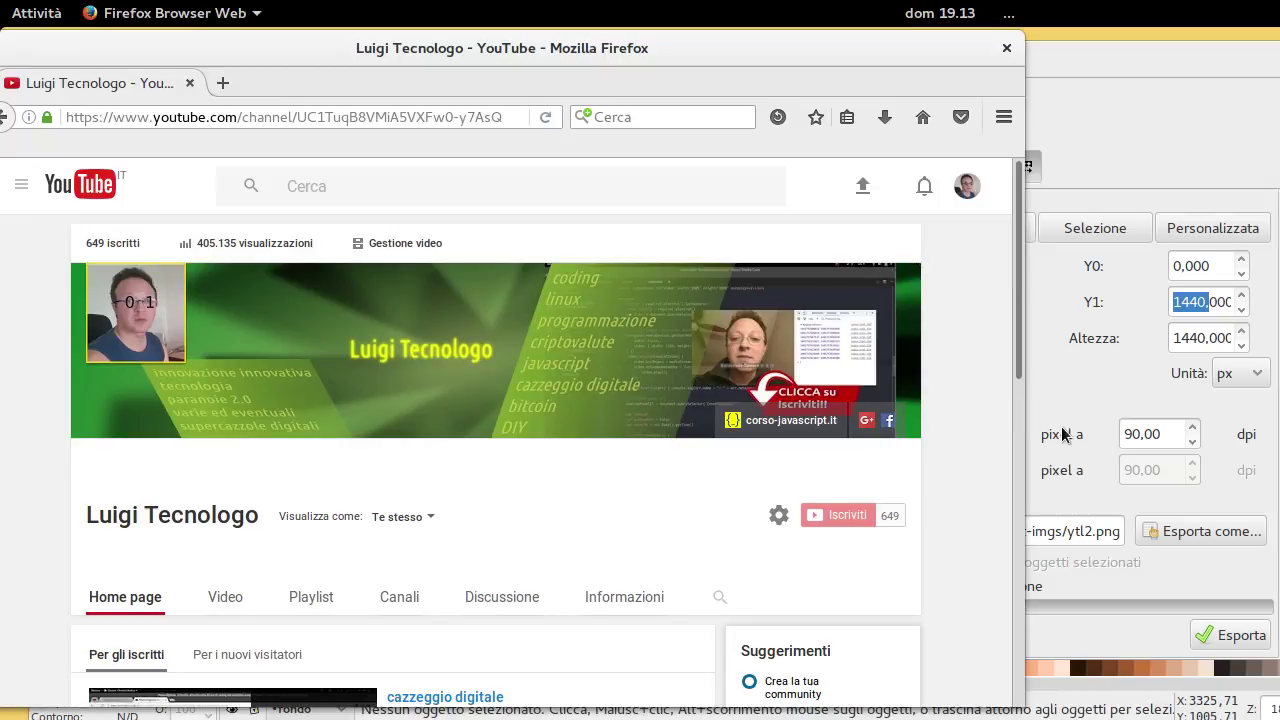
{"action": "left_click_drag", "start_coordinate": [1021, 408], "coordinate": [1237, 404]}
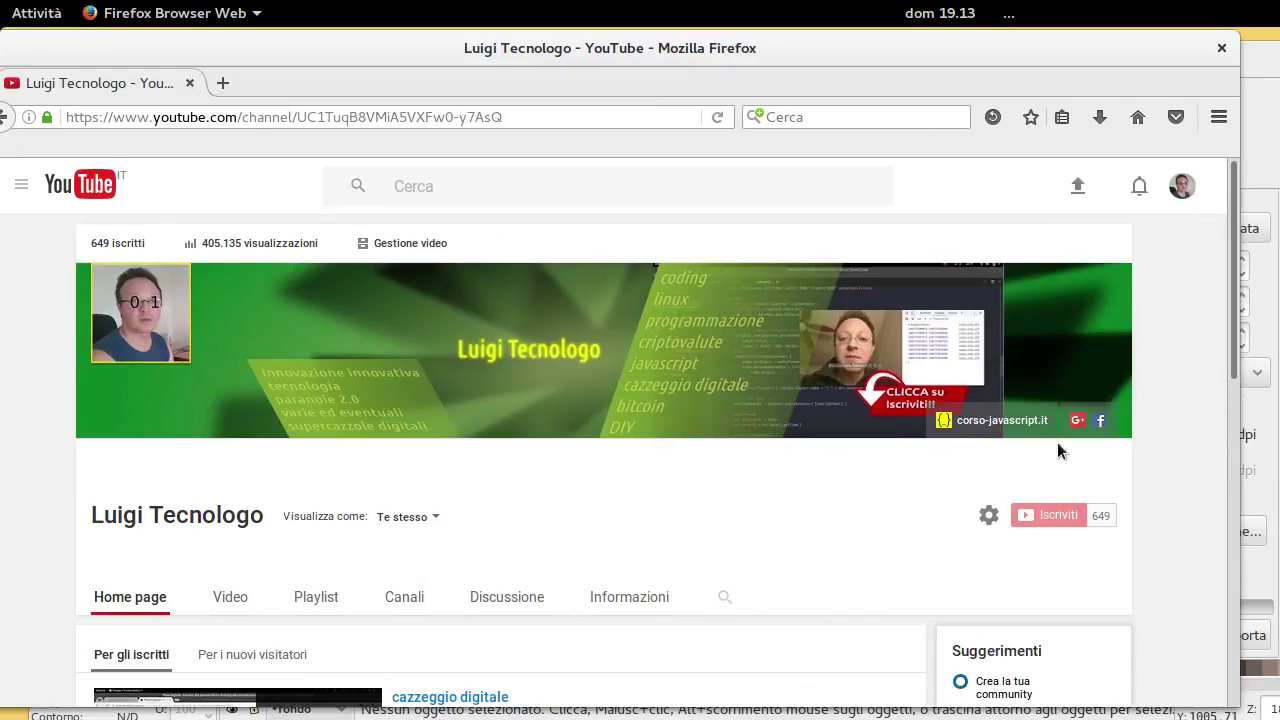
{"action": "left_click_drag", "start_coordinate": [1239, 432], "coordinate": [1279, 432]}
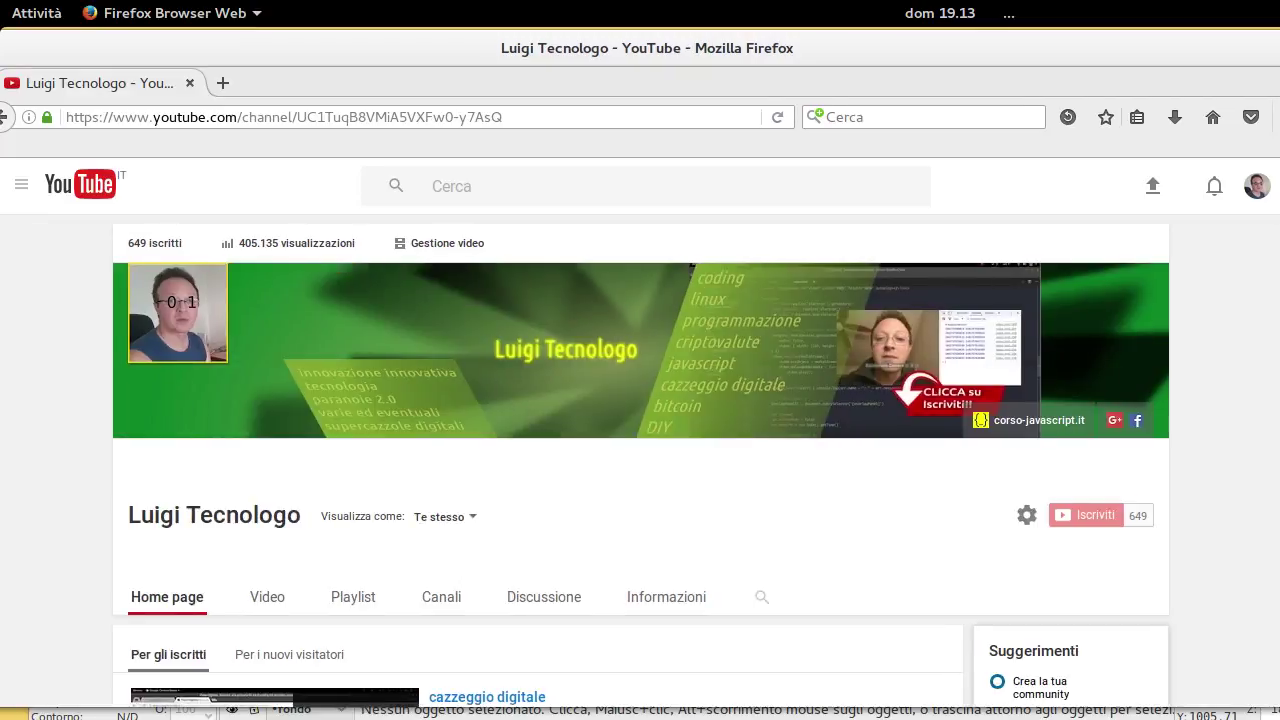
{"action": "mouse_move", "coordinate": [731, 370]}
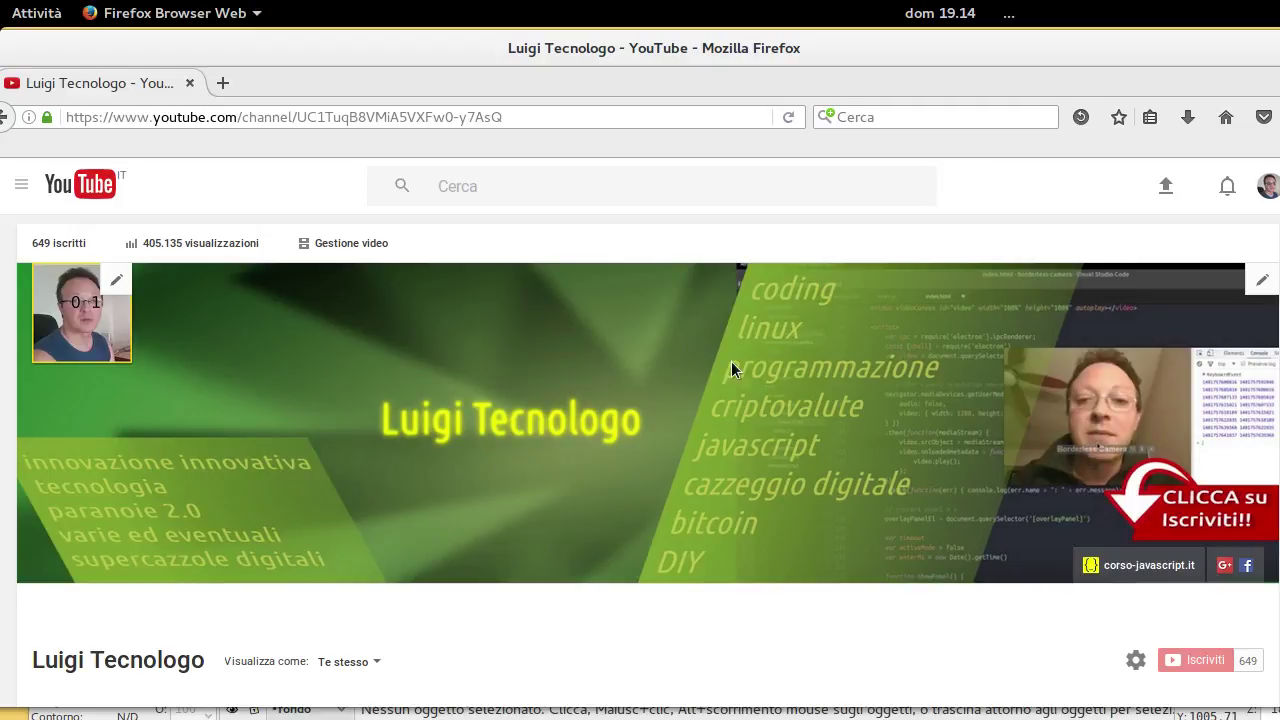
{"action": "right_click", "coordinate": [626, 341]}
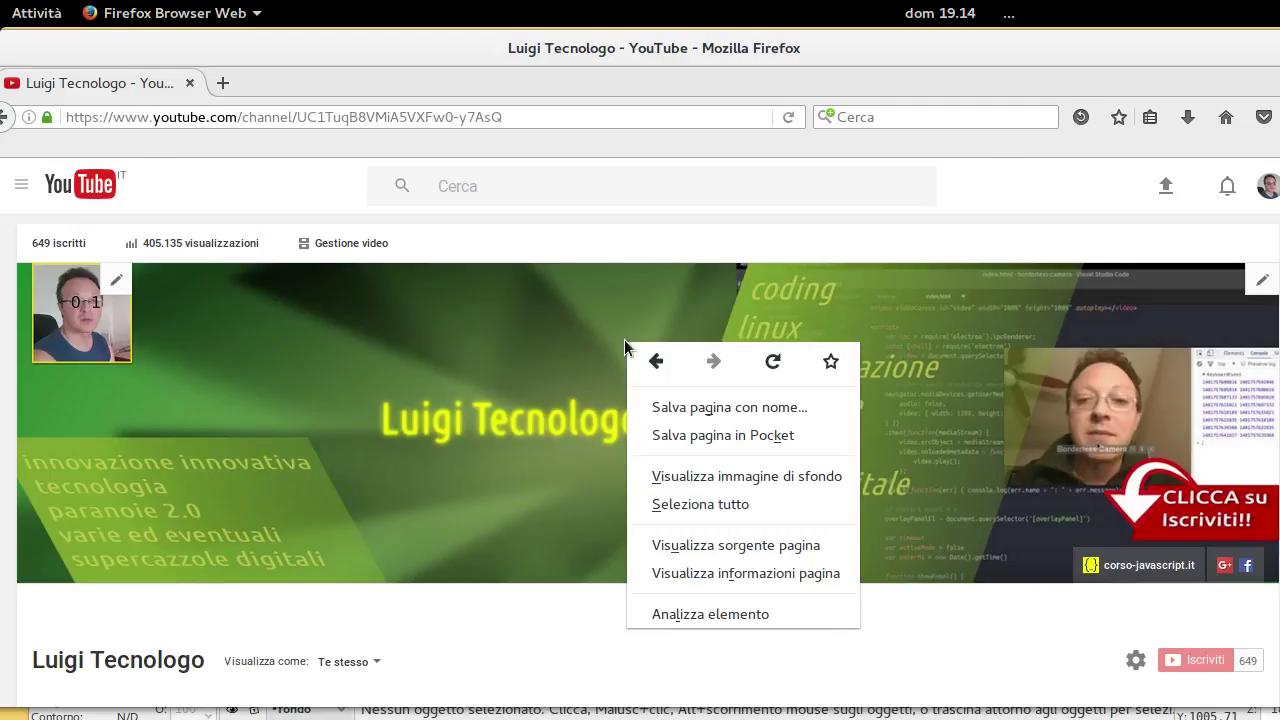
{"action": "left_click", "coordinate": [778, 612]}
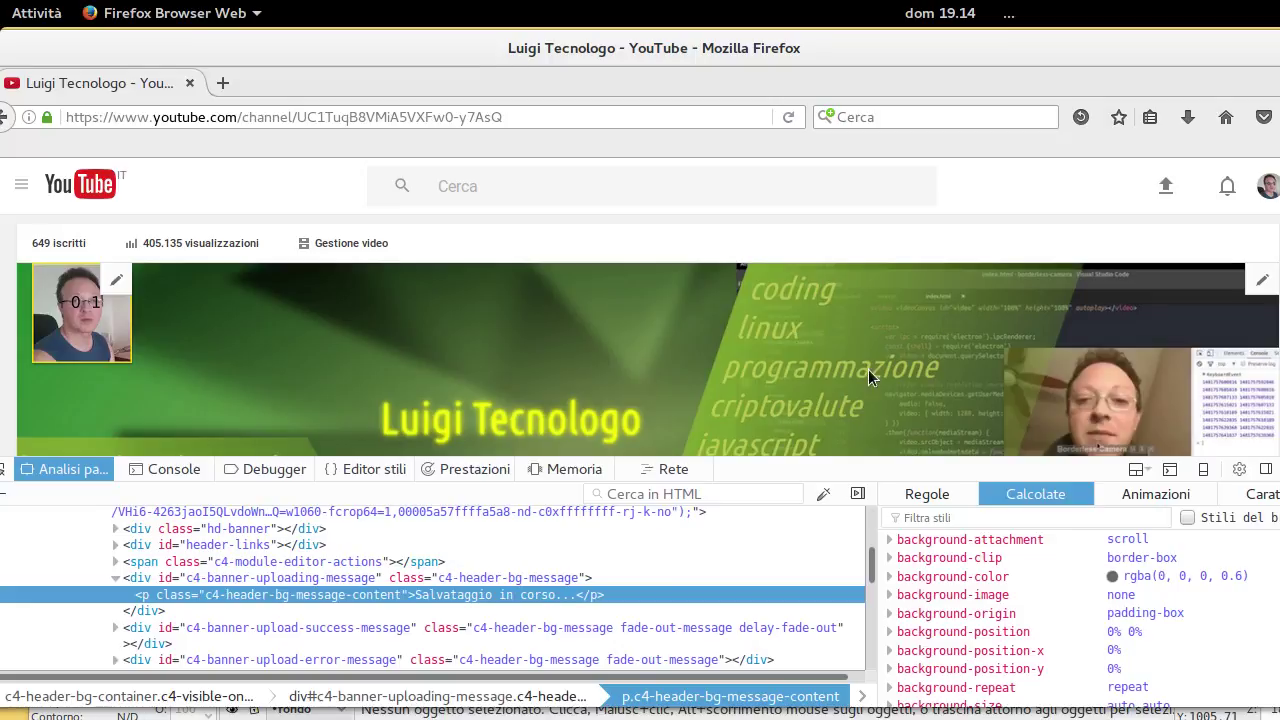
{"action": "right_click", "coordinate": [751, 300]}
{"action": "left_click", "coordinate": [558, 287]}
{"action": "scroll", "coordinate": [854, 355], "scroll_direction": "down", "scroll_amount": 2}
{"action": "scroll", "coordinate": [841, 355], "scroll_direction": "down", "scroll_amount": 1}
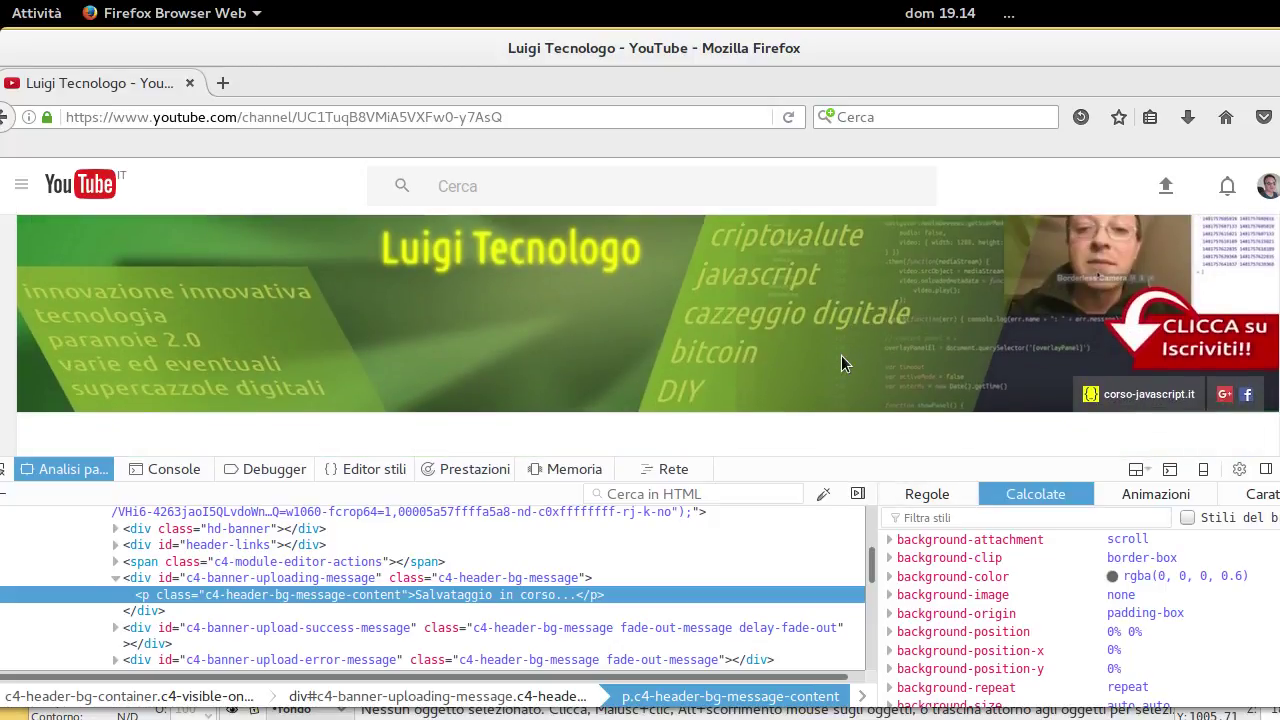
{"action": "scroll", "coordinate": [841, 355], "scroll_direction": "up", "scroll_amount": 3}
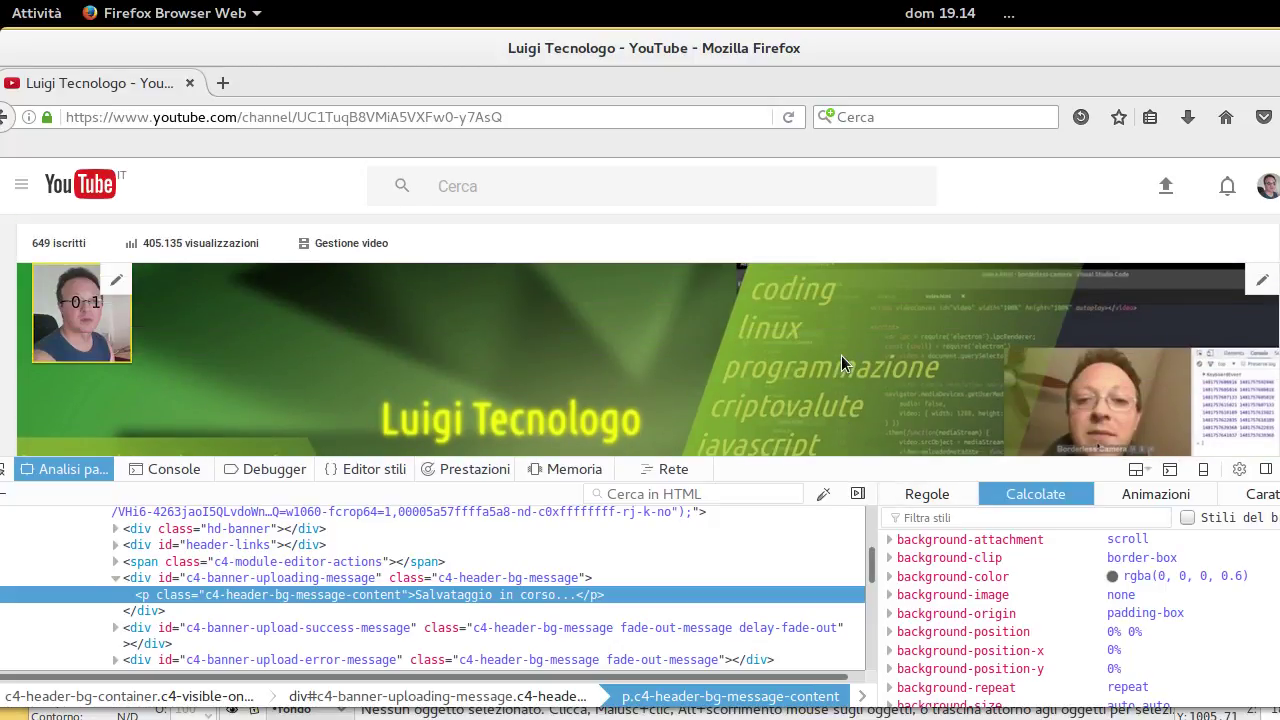
{"action": "right_click", "coordinate": [861, 312]}
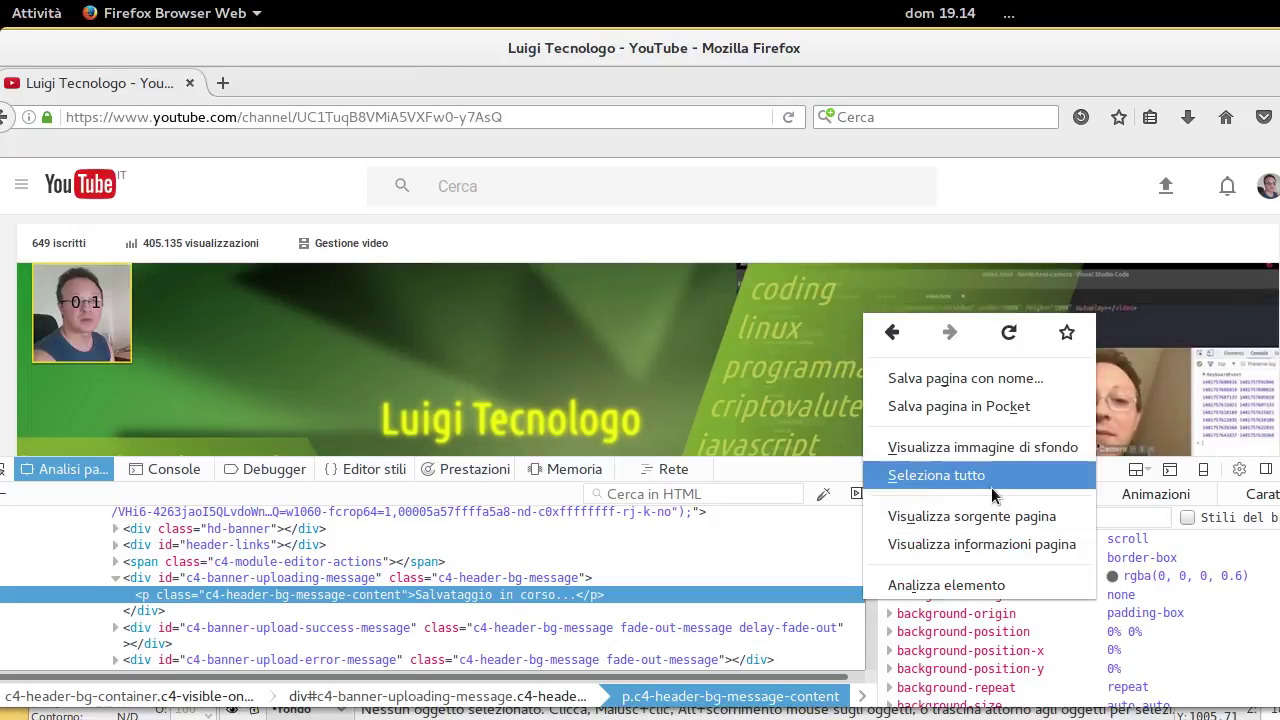
{"action": "left_click", "coordinate": [946, 585]}
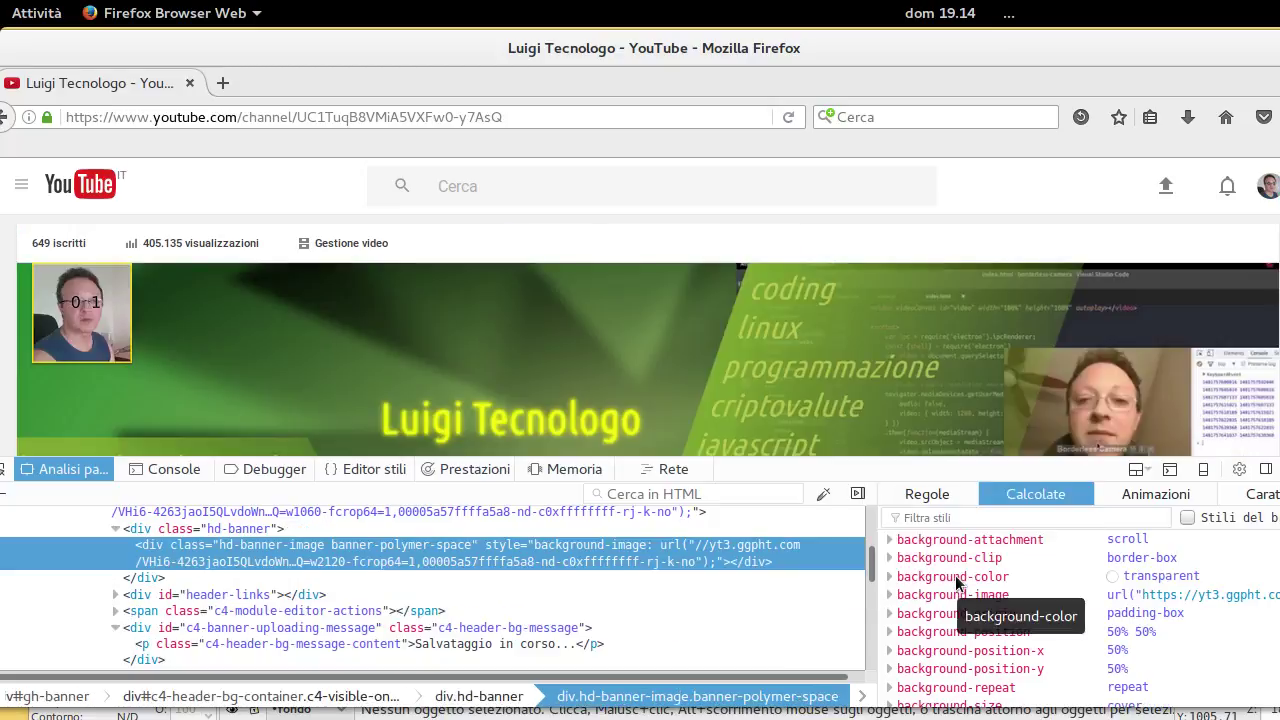
{"action": "right_click", "coordinate": [930, 356]}
{"action": "left_click", "coordinate": [1006, 620]}
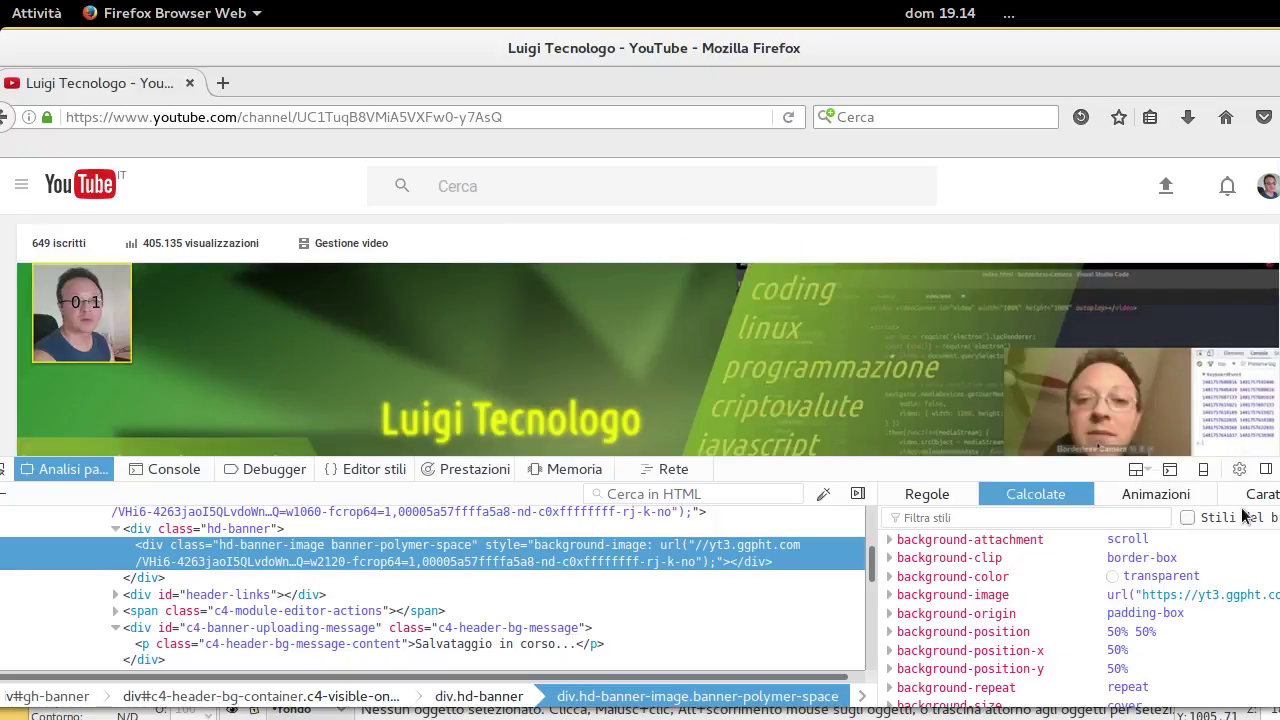
{"action": "key", "text": "F12"}
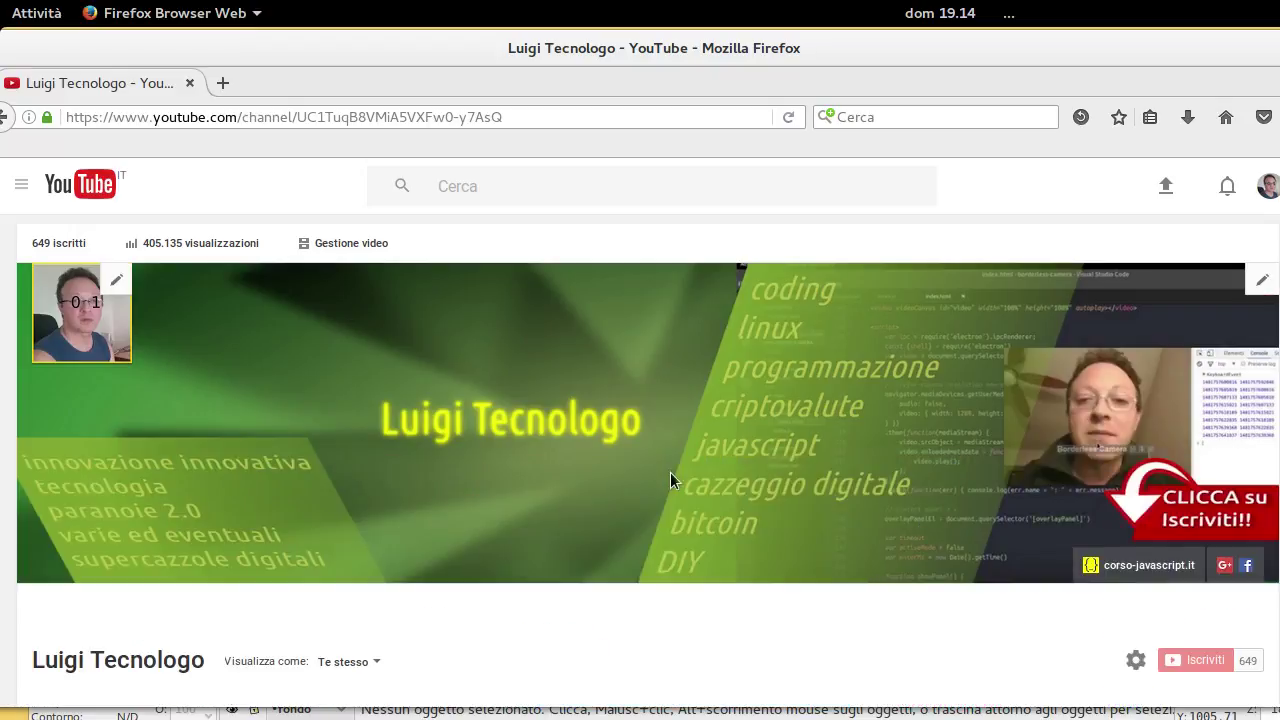